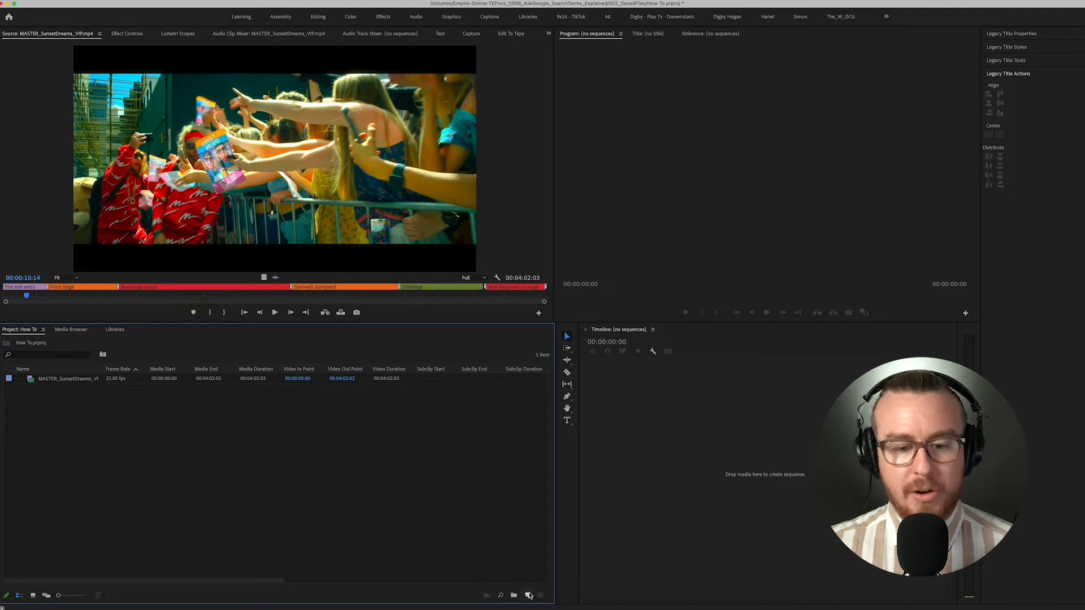
- Start a new sequence and select the ARRI 1080p 25 preset for it
left_click(529, 595)
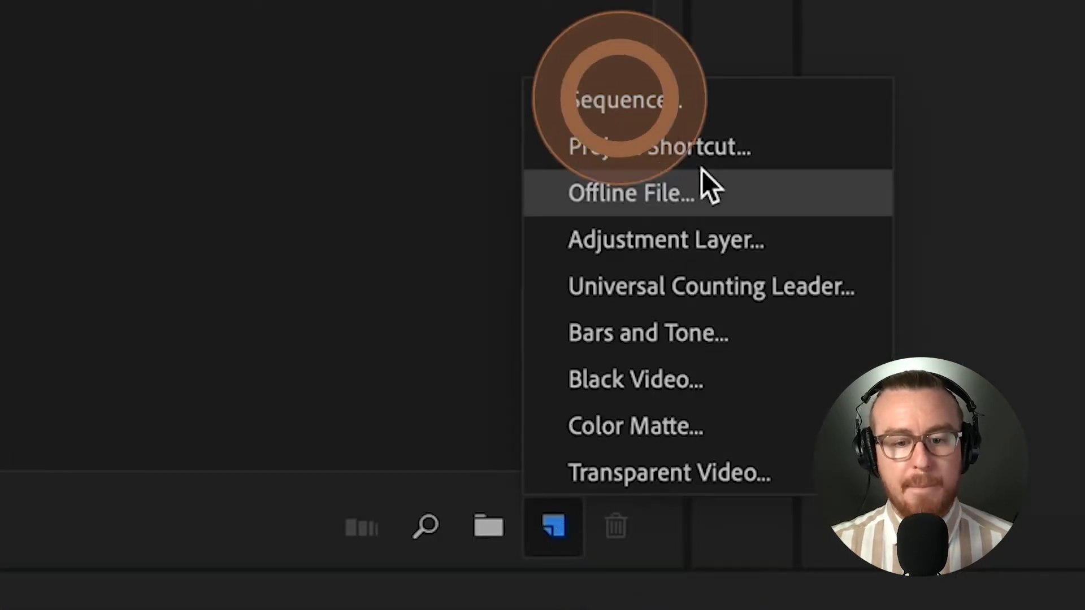
left_click(730, 97)
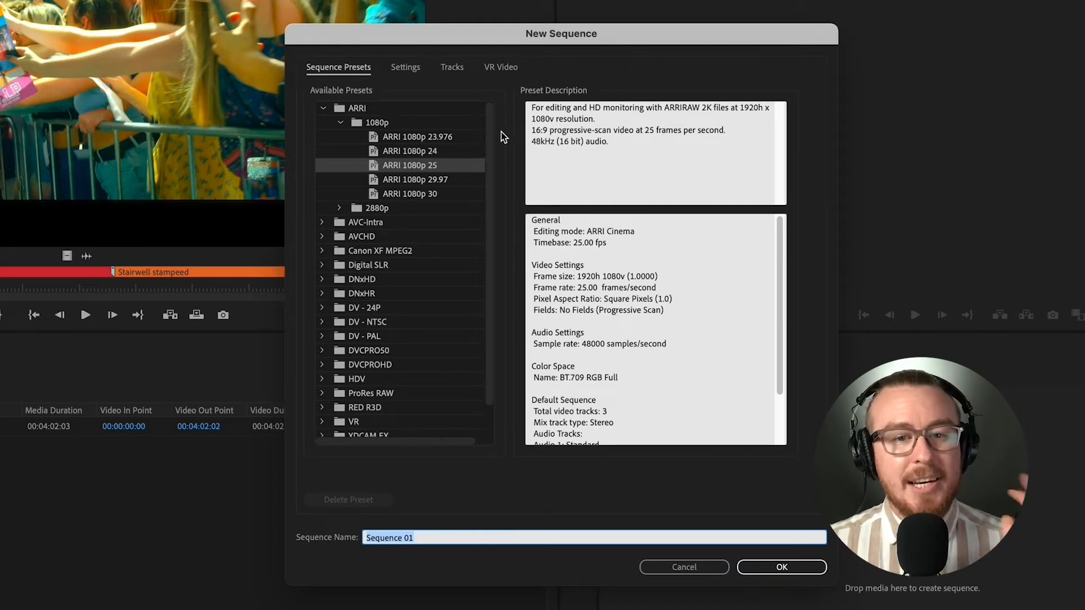
left_click(447, 164)
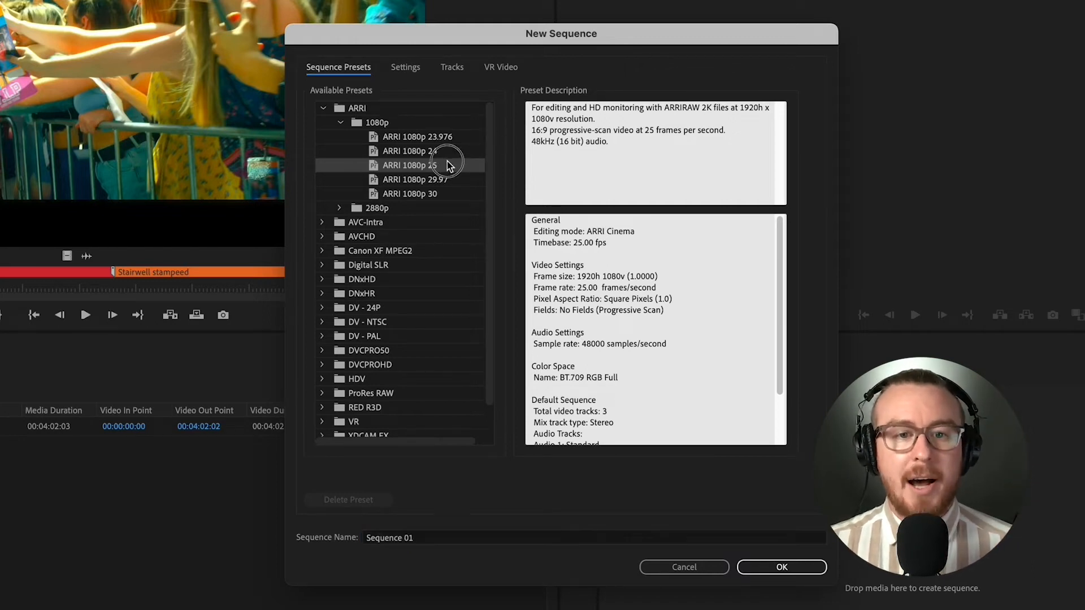
left_click(388, 107)
left_click(417, 169)
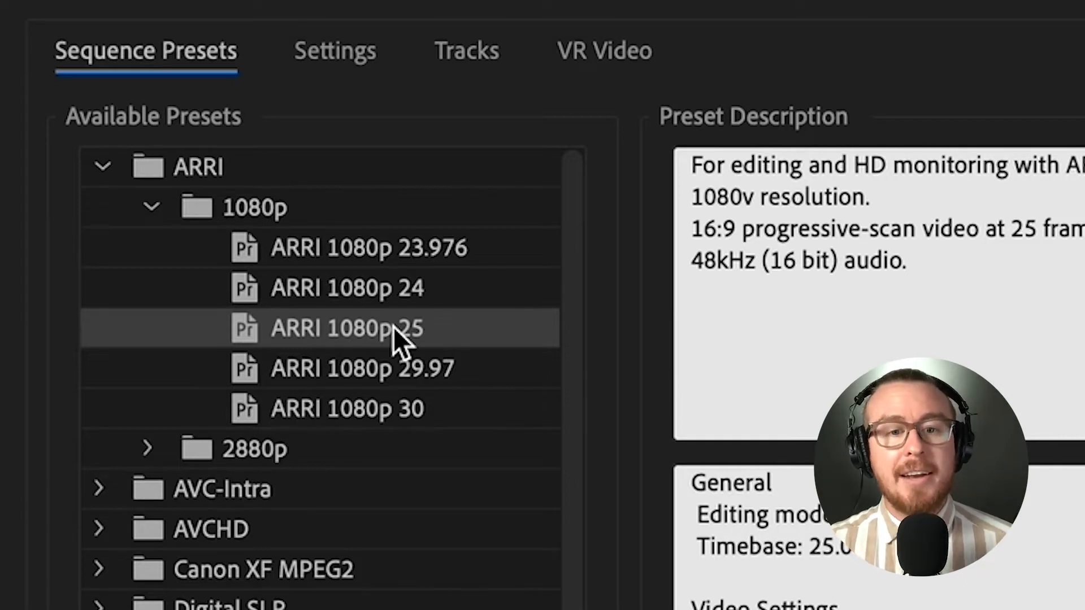
- Examine the other ARRI 1080p frame-rate presets, including the 24 and 30 fps versions, and their descriptions
left_click(498, 371)
left_click(463, 406)
left_click(481, 364)
left_click(463, 330)
left_click(457, 297)
left_click(444, 333)
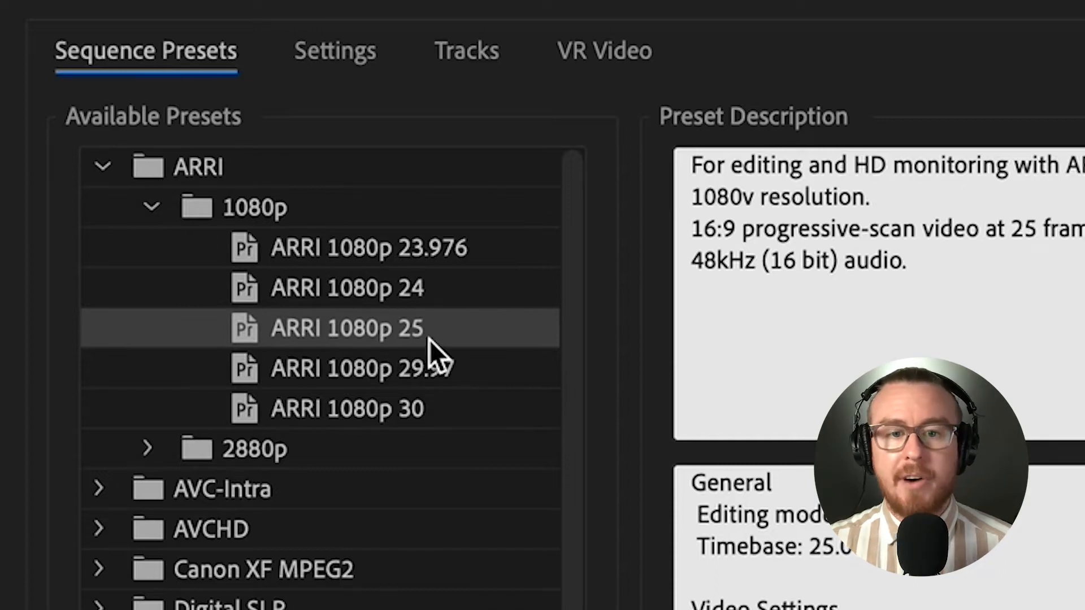
left_click(436, 376)
left_click(435, 395)
left_click(437, 390)
left_click(437, 396)
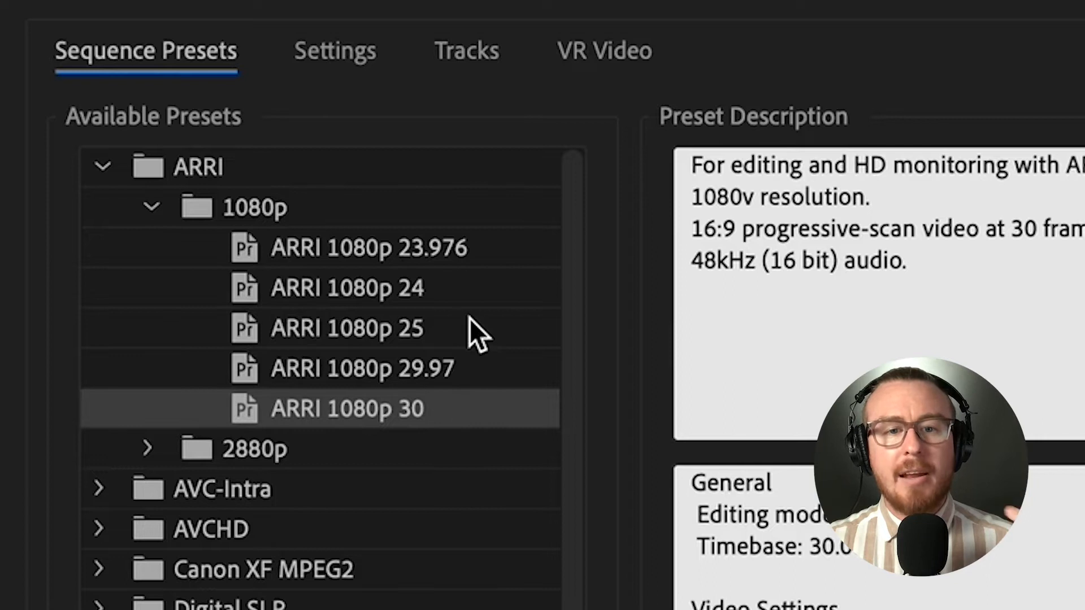
left_click(448, 300)
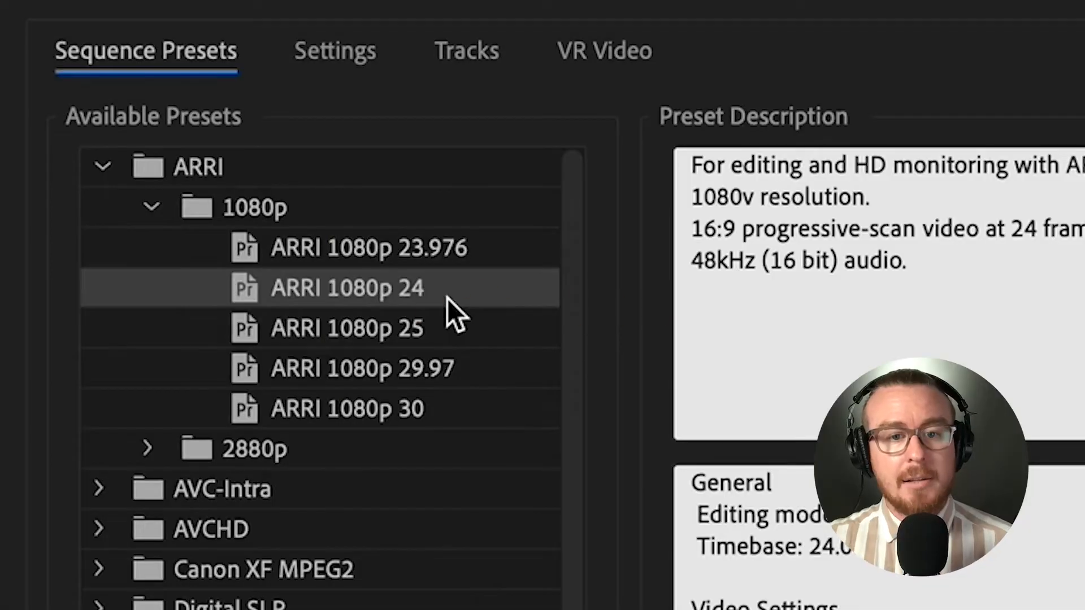
- Create the new sequence from the ARRI 1080p 25 preset, keeping the default name
left_click(451, 325)
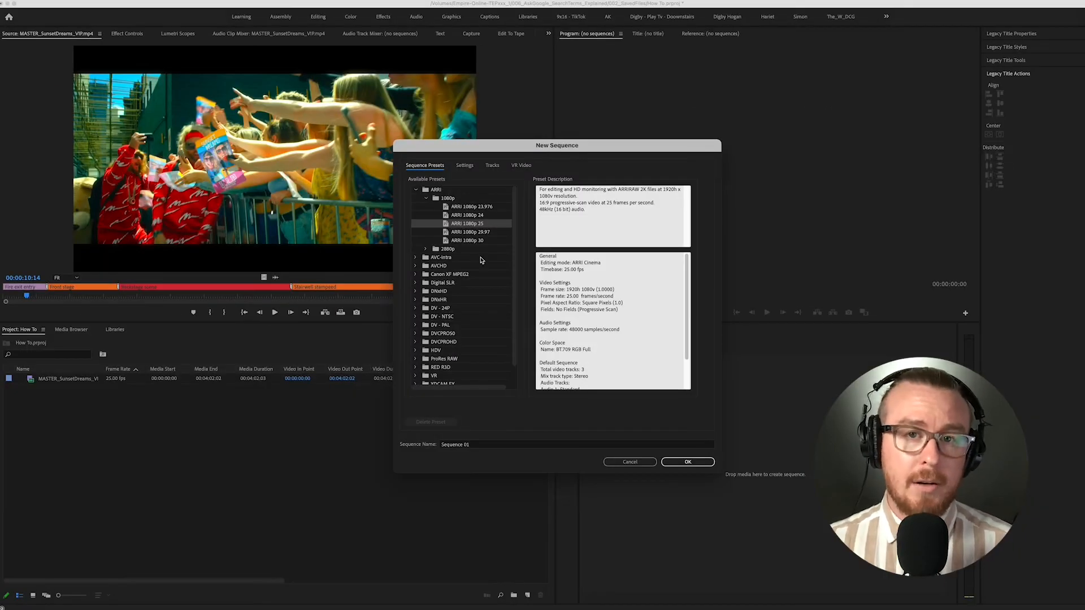
left_click(689, 462)
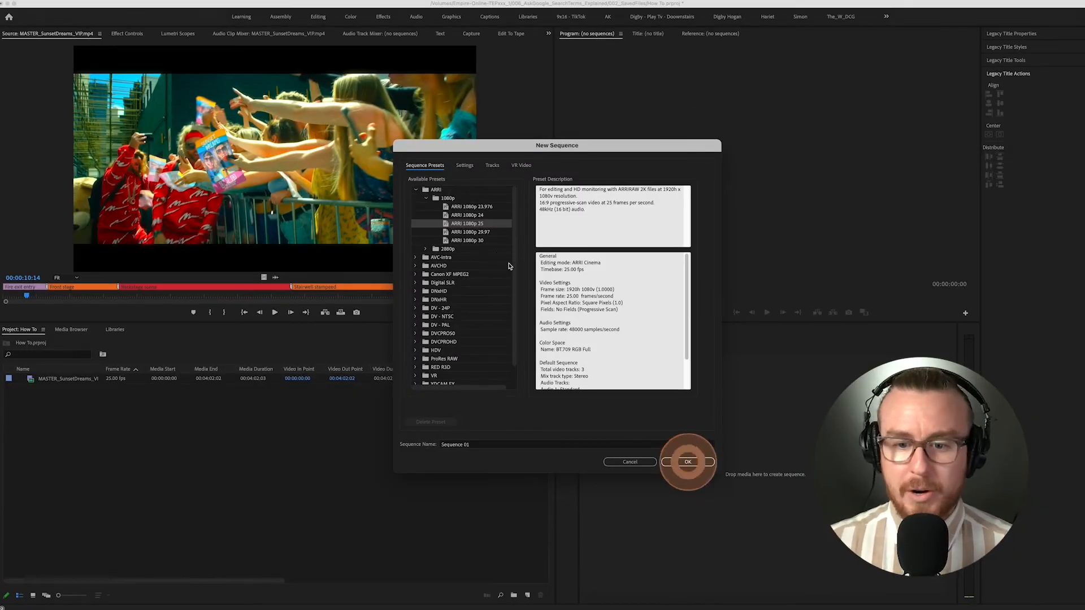
left_click(688, 463)
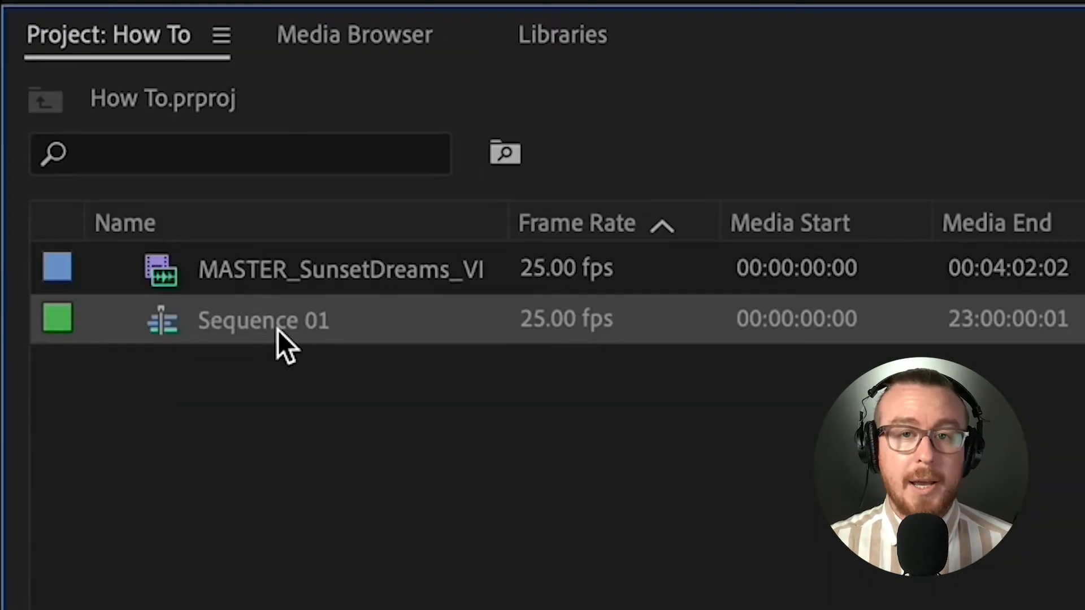
- Rename the new sequence in the project as Sequence_16x9
left_click(293, 323)
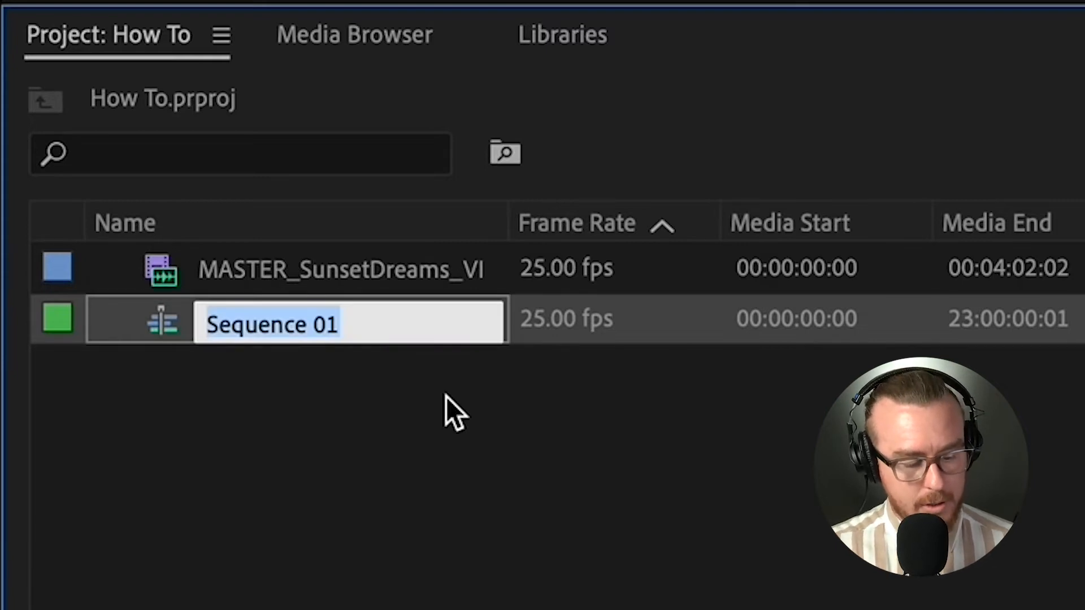
type("Sequenc")
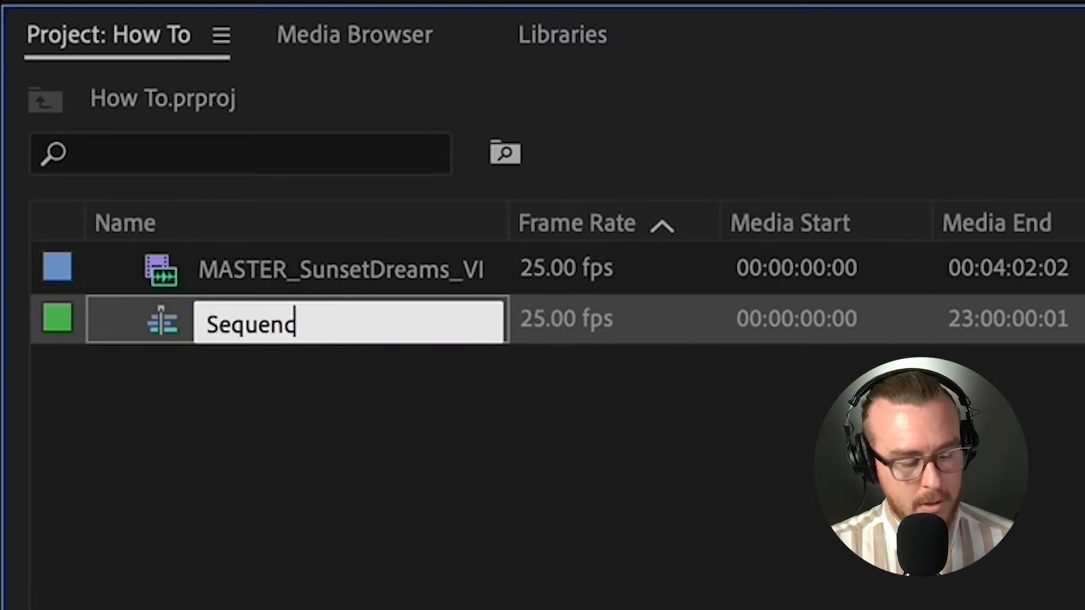
type("e_16x9")
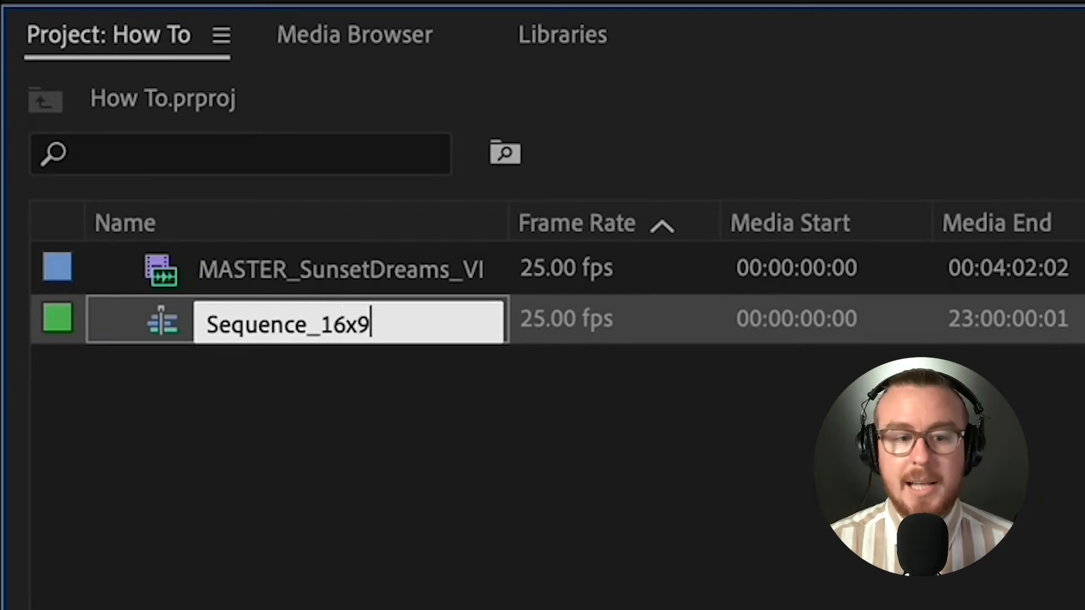
key("Return")
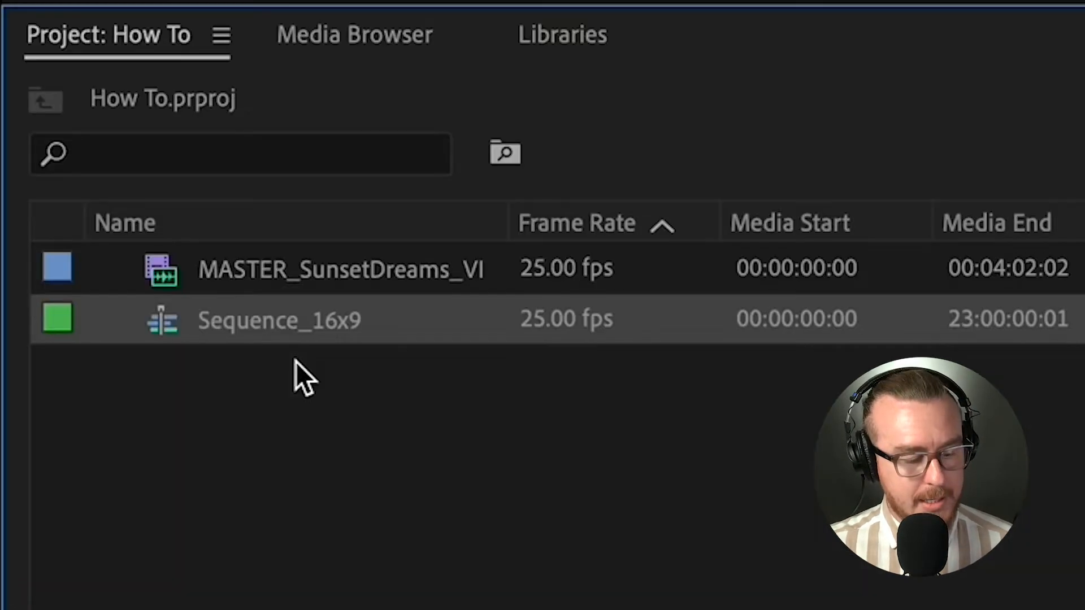
- Duplicate Sequence_16x9 in the project and rename the copy as Sequence_9x16
left_click(284, 433)
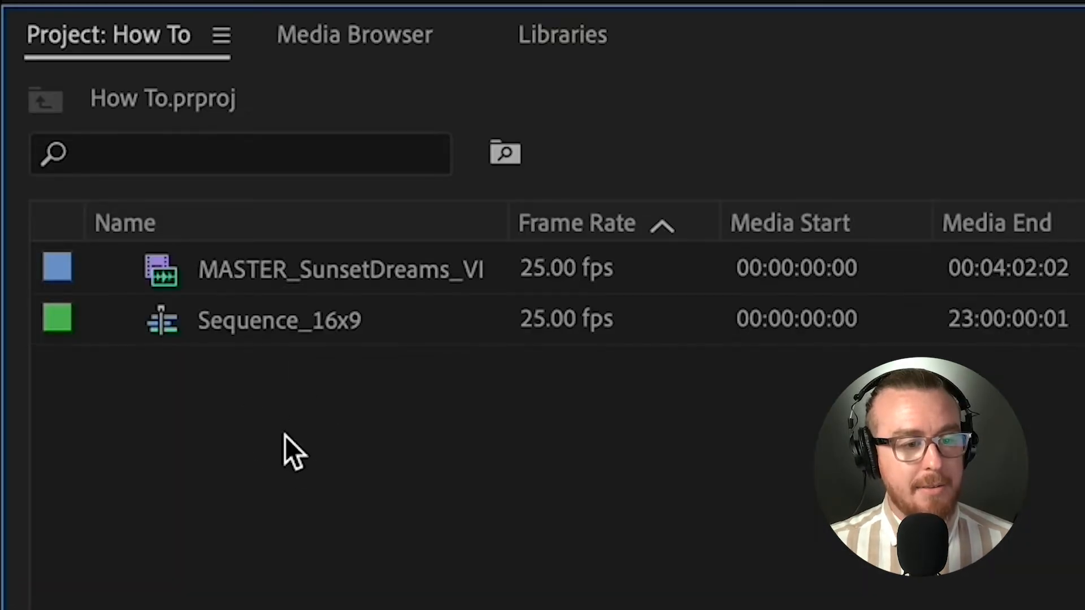
key("super+v")
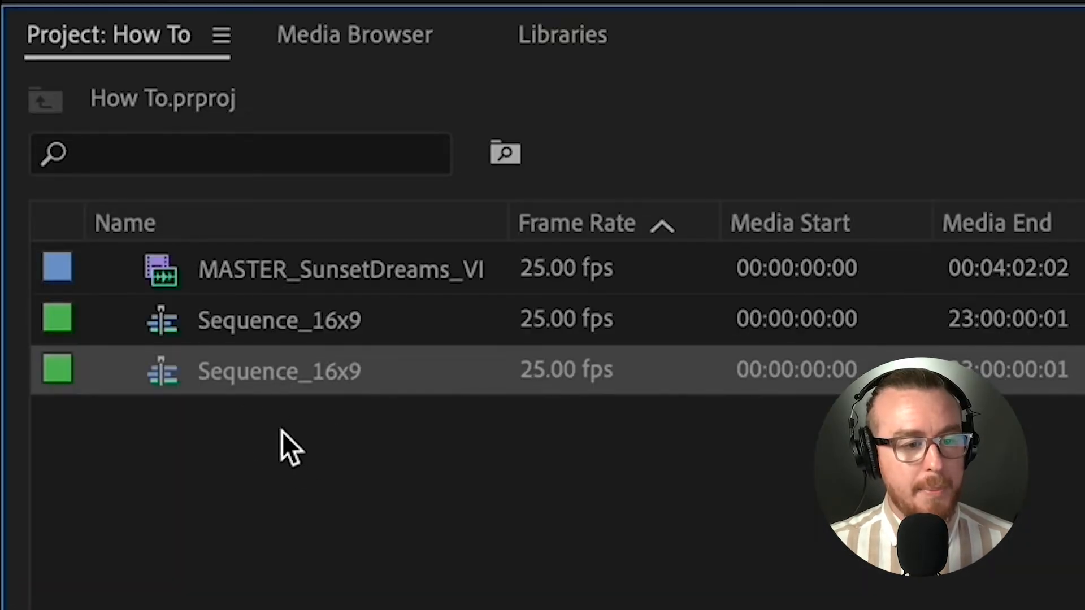
left_click(303, 387)
left_click(390, 374)
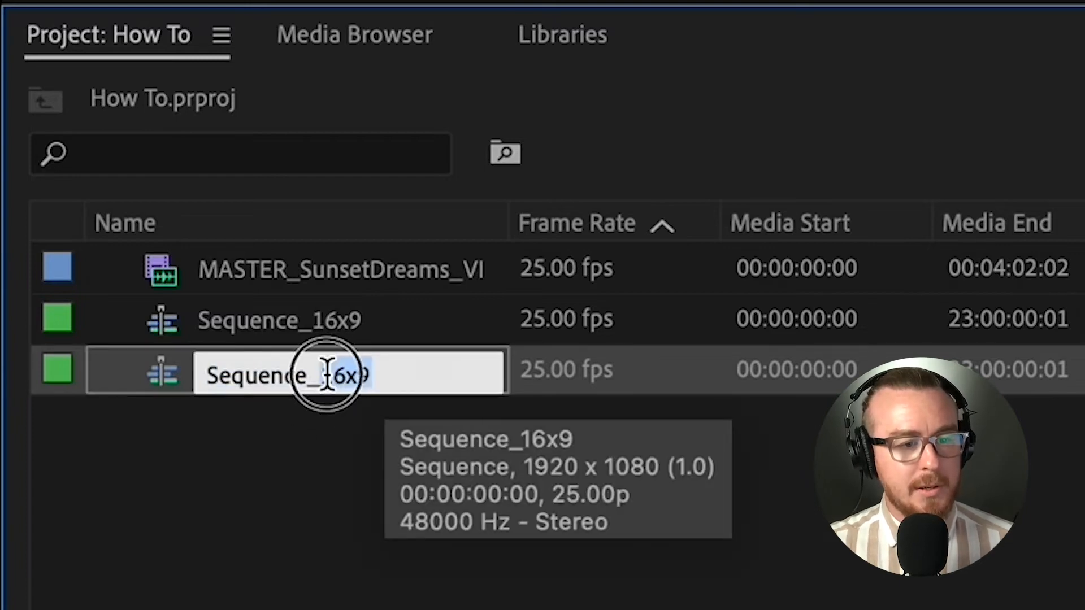
key("BackSpace")
key("BackSpace")
key("BackSpace")
key("BackSpace")
type("9x16")
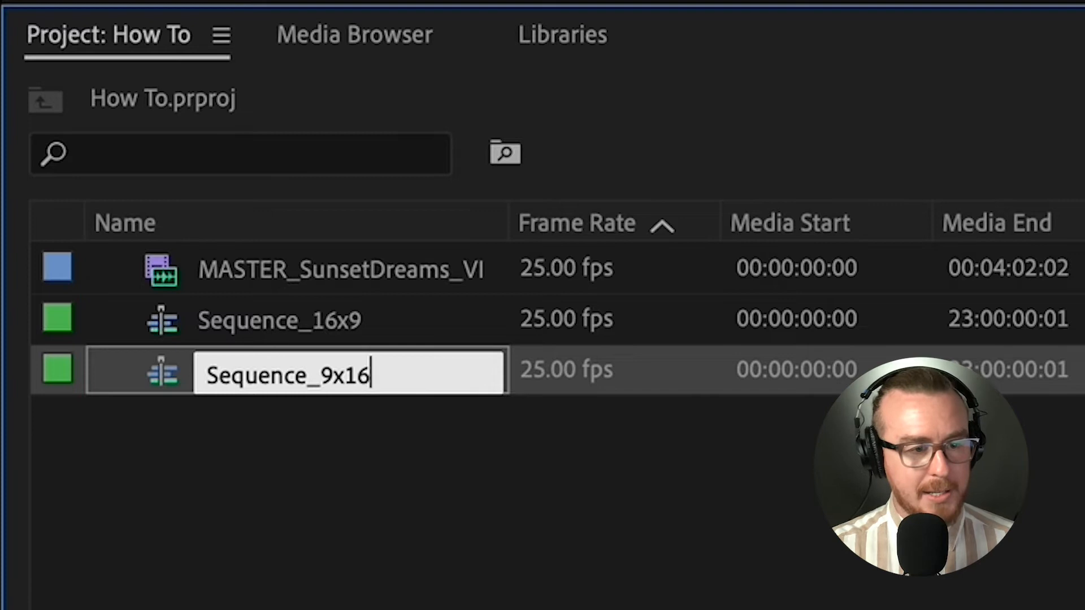
left_click(127, 434)
- Duplicate Sequence_9x16 in the project and rename the copy as Sequence_1x1
left_click(274, 395)
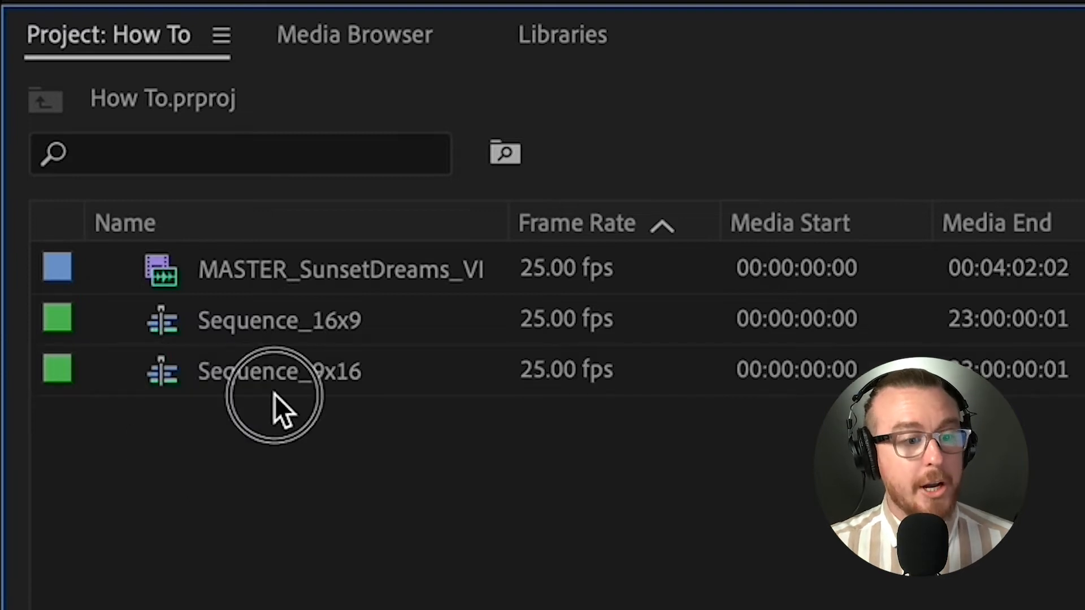
left_click(290, 380)
key("super+c")
left_click(318, 456)
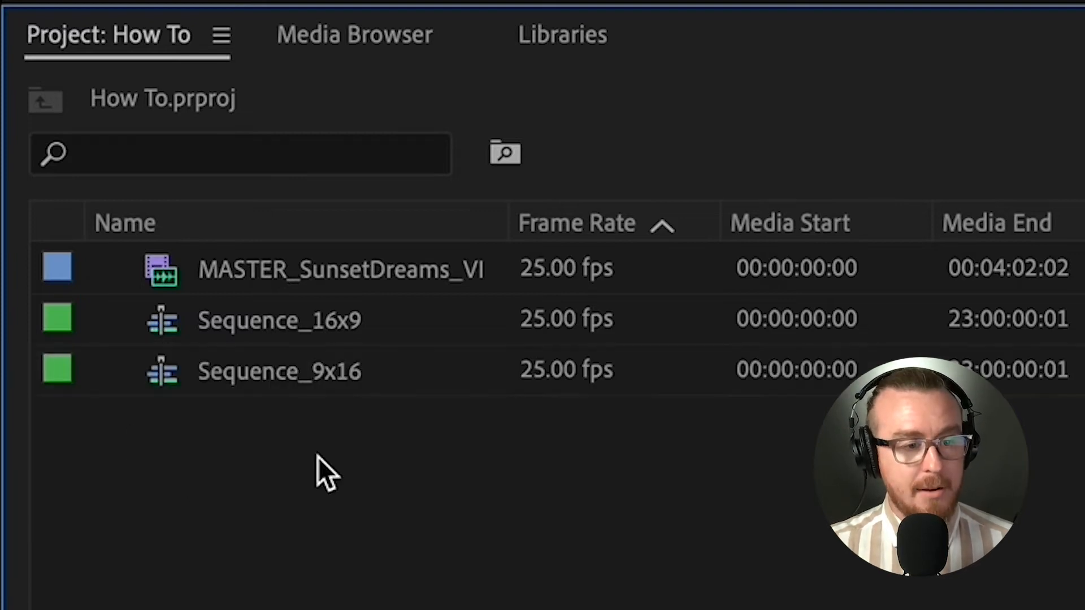
key("super+v")
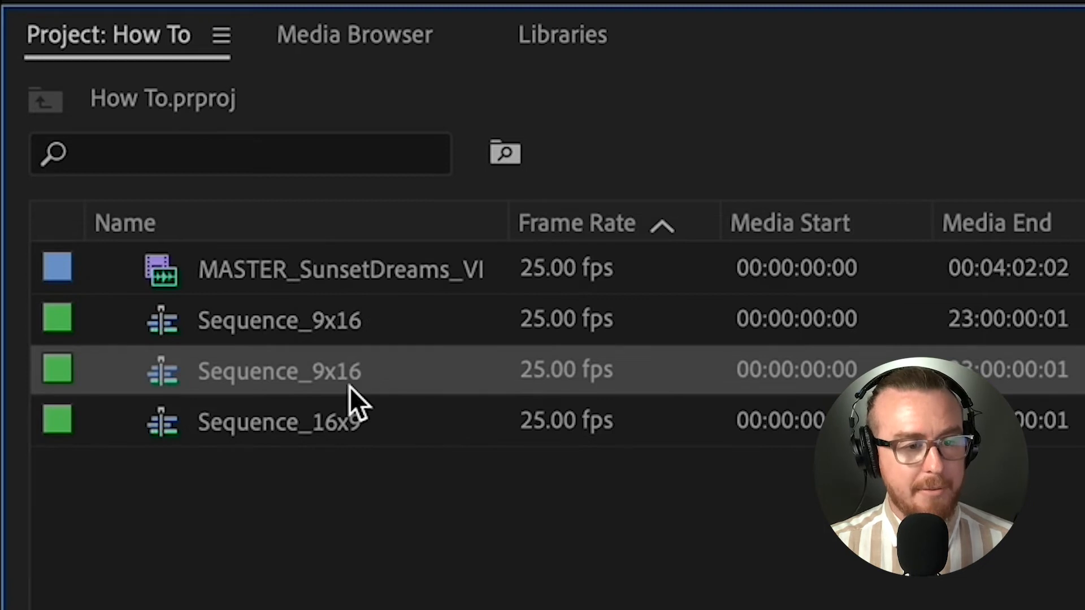
left_click(305, 379)
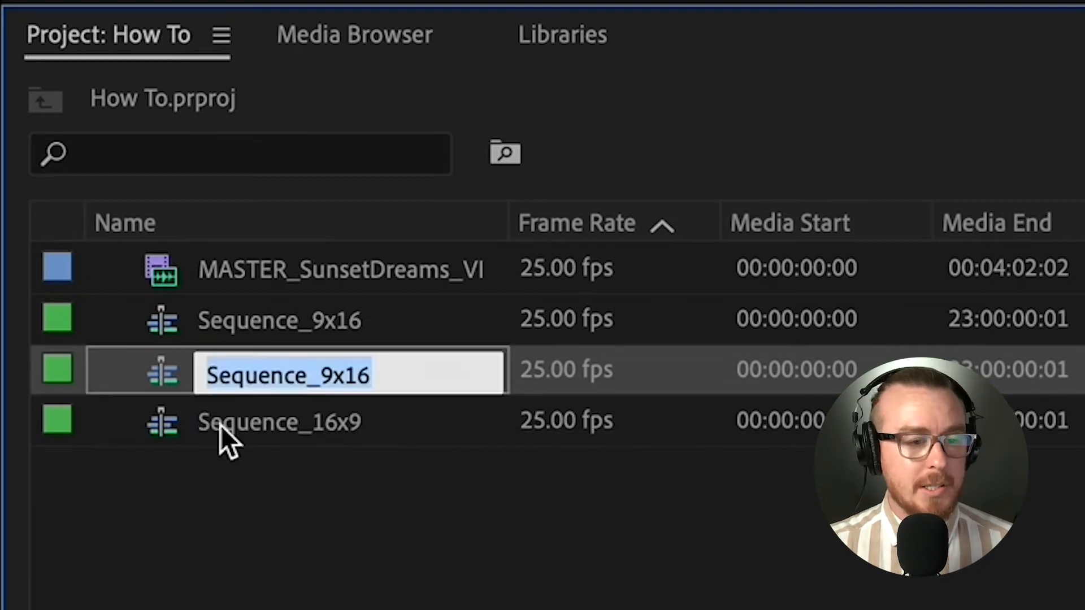
left_click_drag(371, 371, 321, 361)
type("1x1")
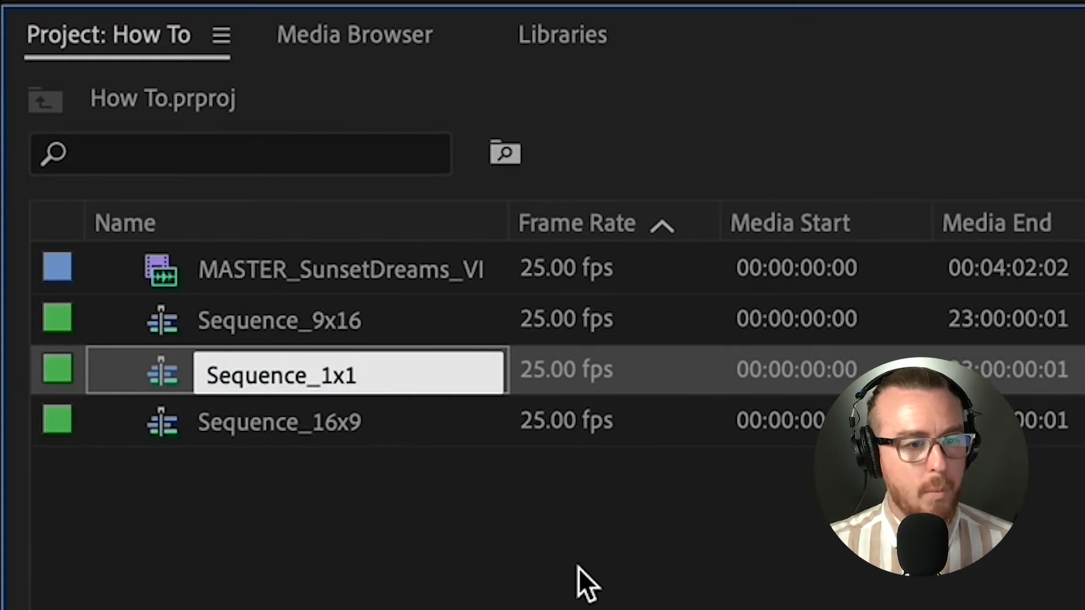
left_click(645, 601)
left_click(428, 310)
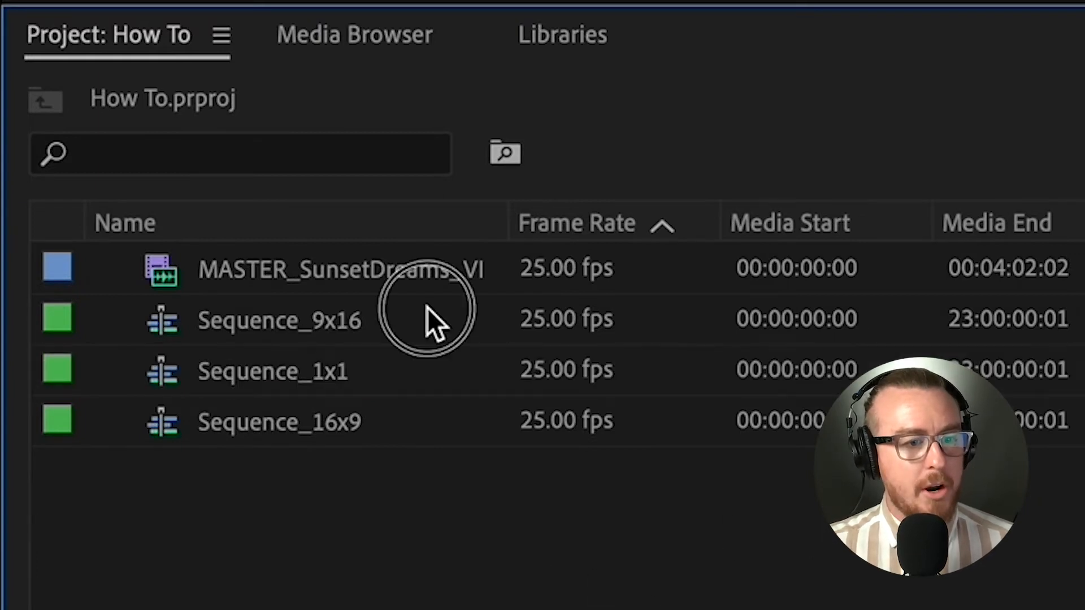
left_click(390, 380)
left_click(367, 430)
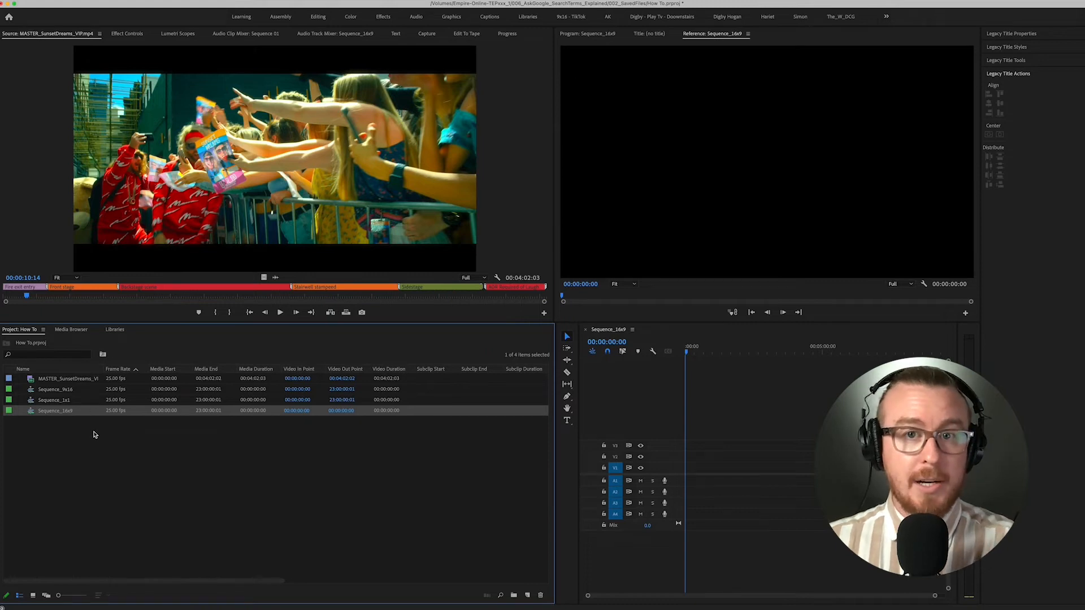
- Set the frame size of Sequence_1x1 to 1000 horizontal by 1000 vertical and open that sequence in the timeline
left_click(65, 401)
right_click(80, 404)
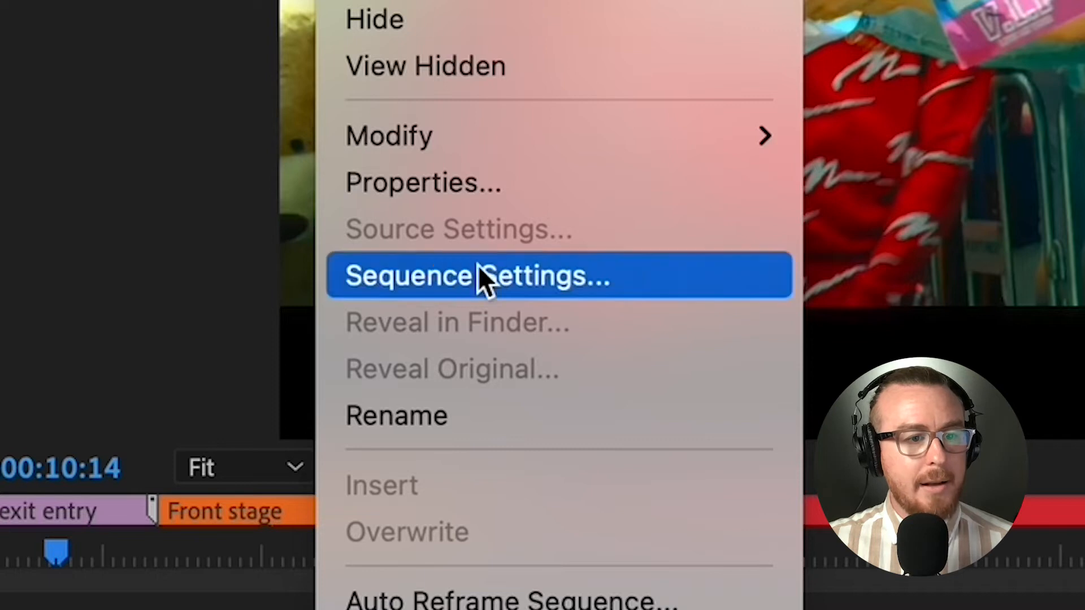
left_click(111, 238)
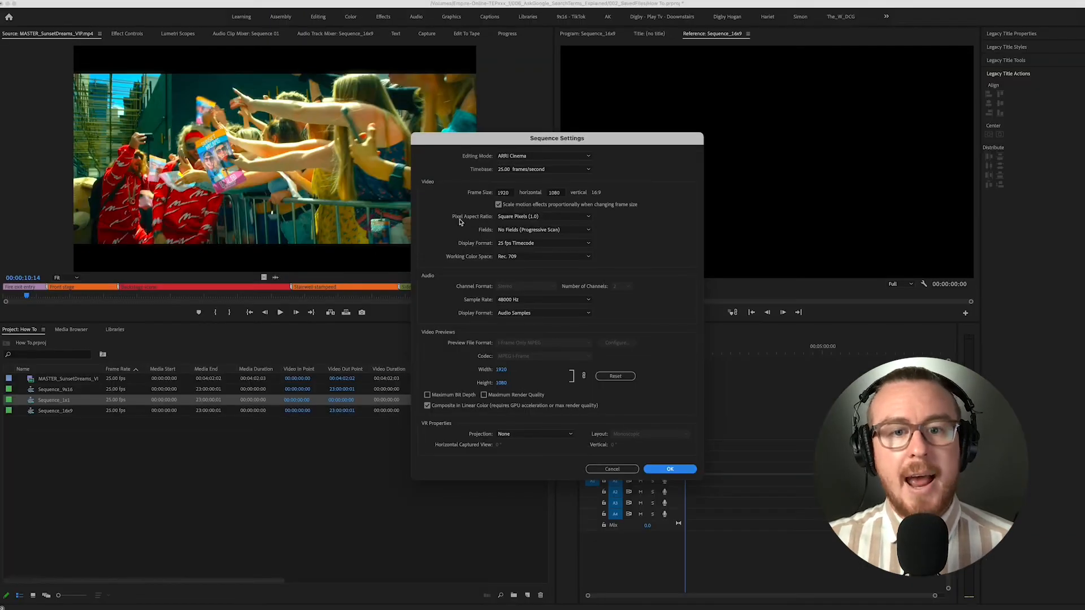
left_click(500, 193)
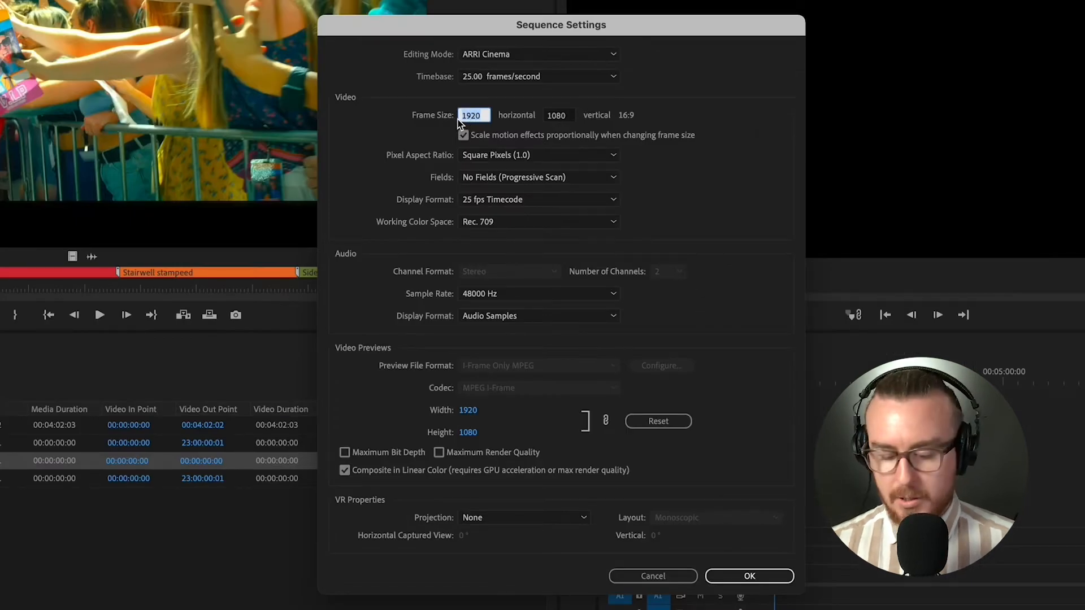
type("1000")
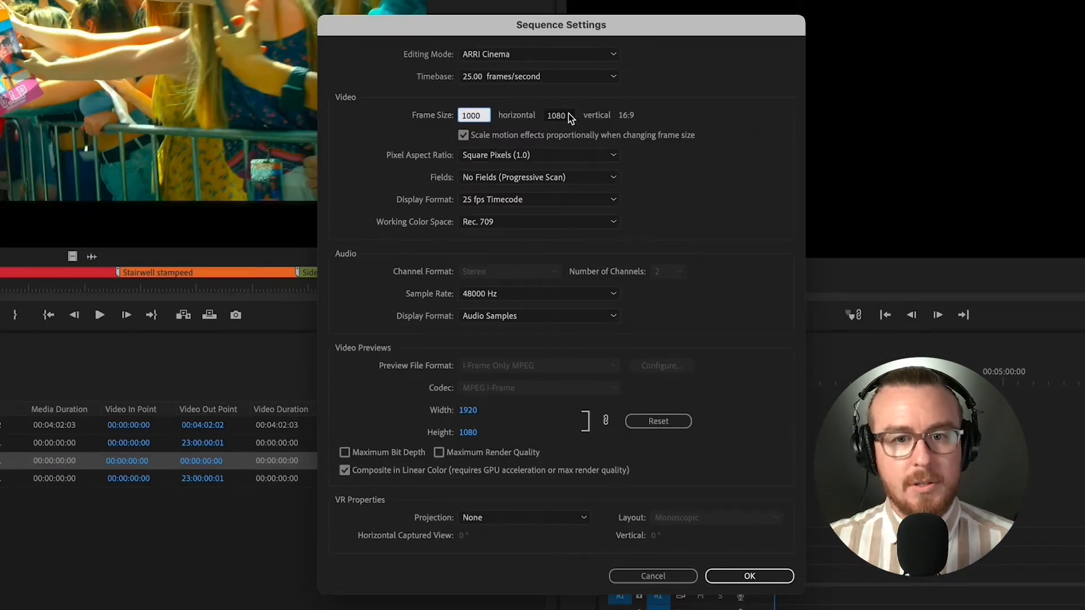
key("Tab")
type("1000")
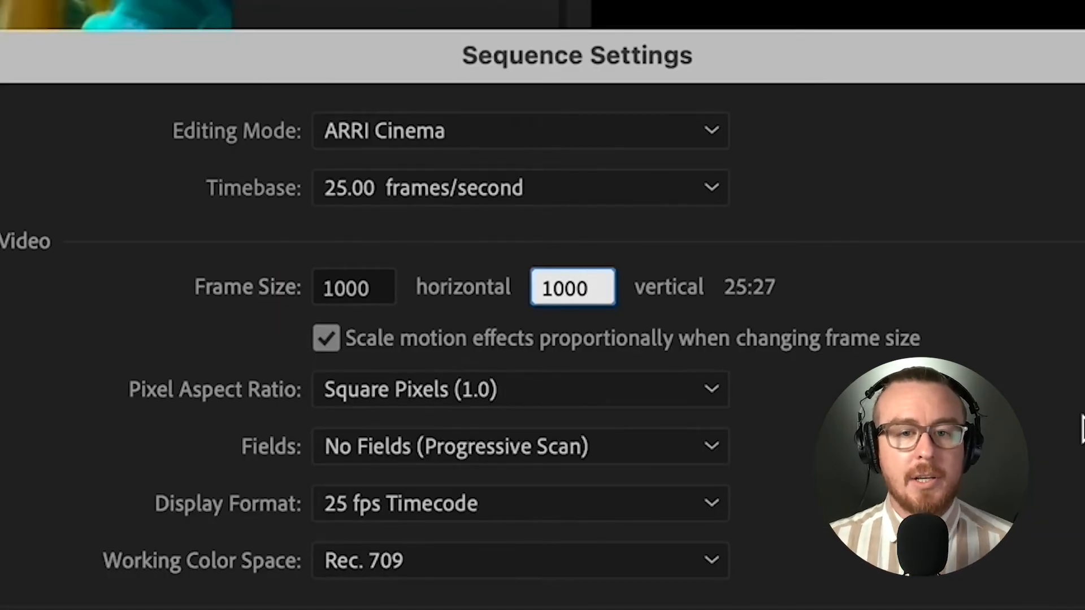
key("Tab")
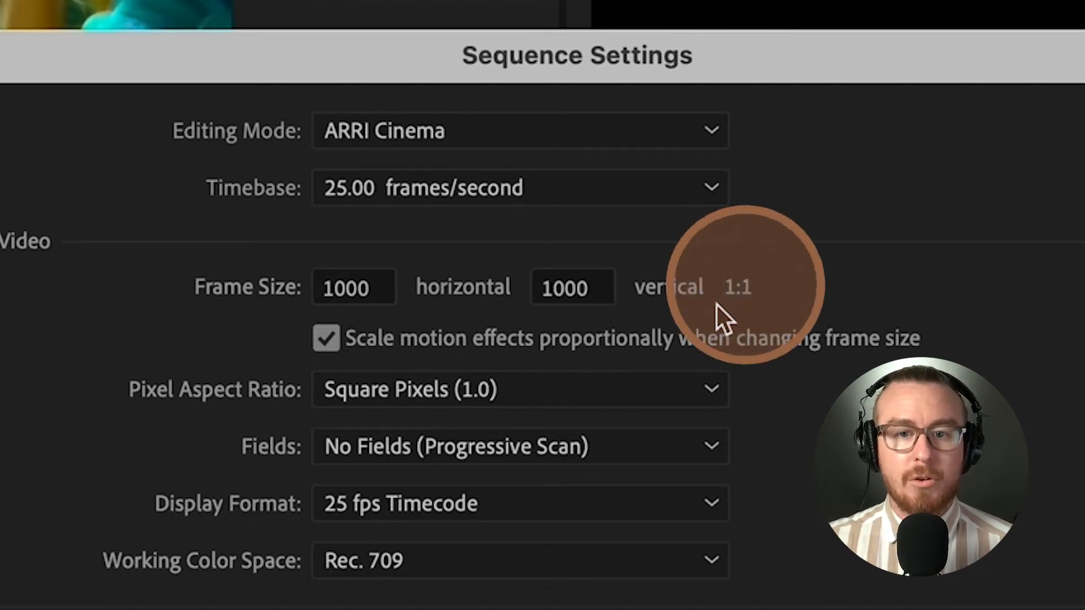
left_click(668, 468)
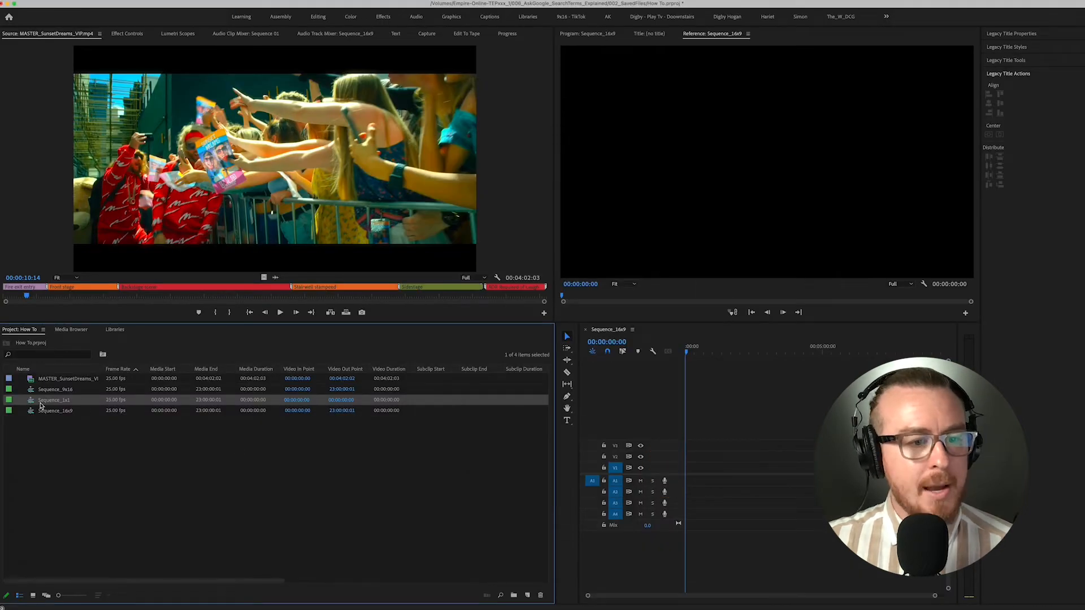
double_click(41, 404)
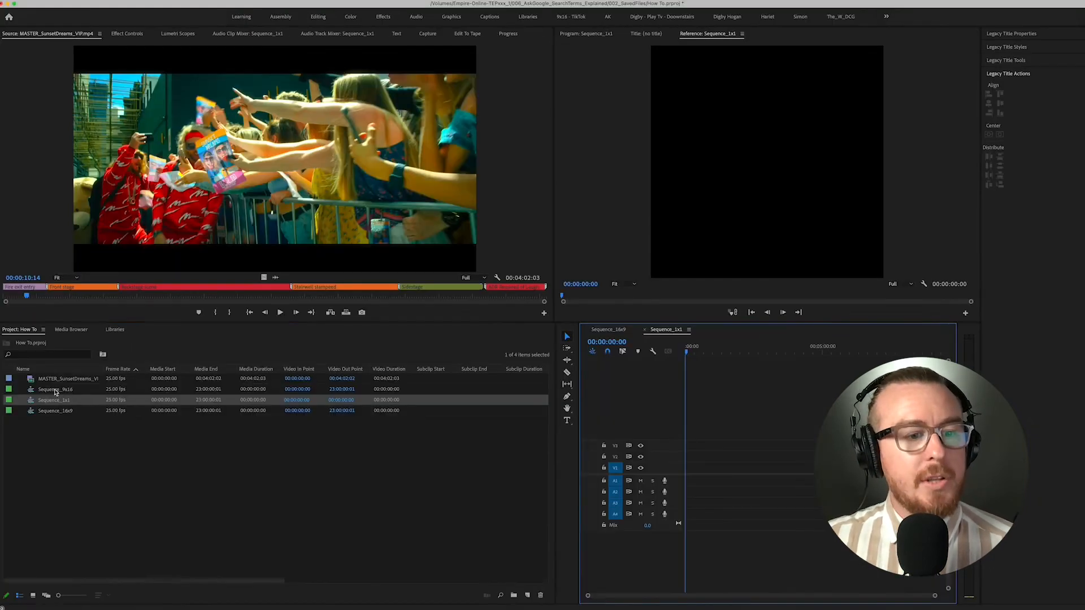
- Set the frame size of Sequence_9x16 to 1080 horizontal by 1920 vertical in its sequence settings
left_click(55, 390)
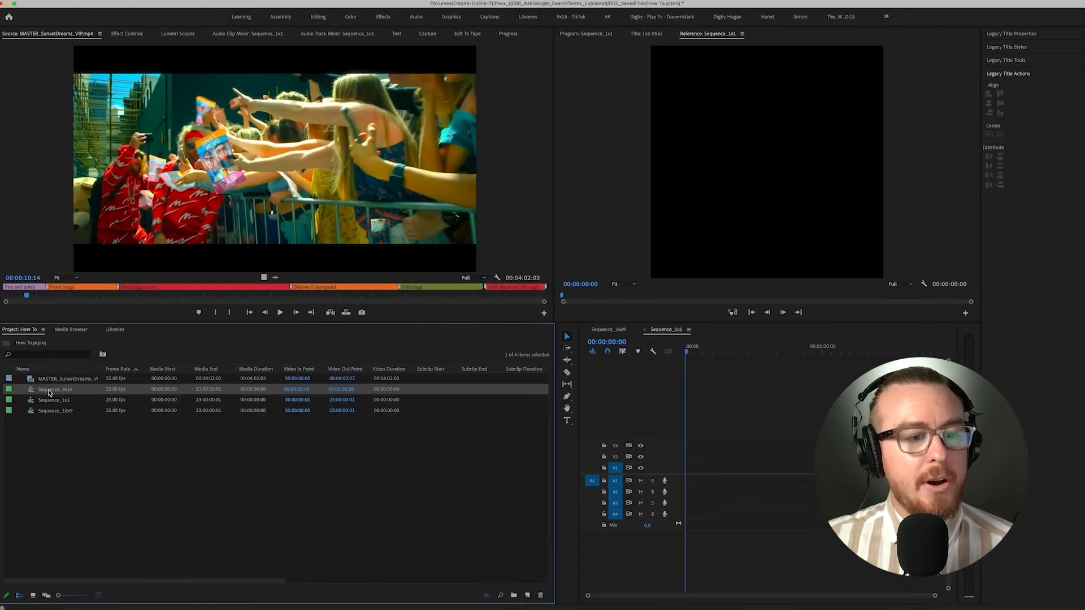
right_click(222, 312)
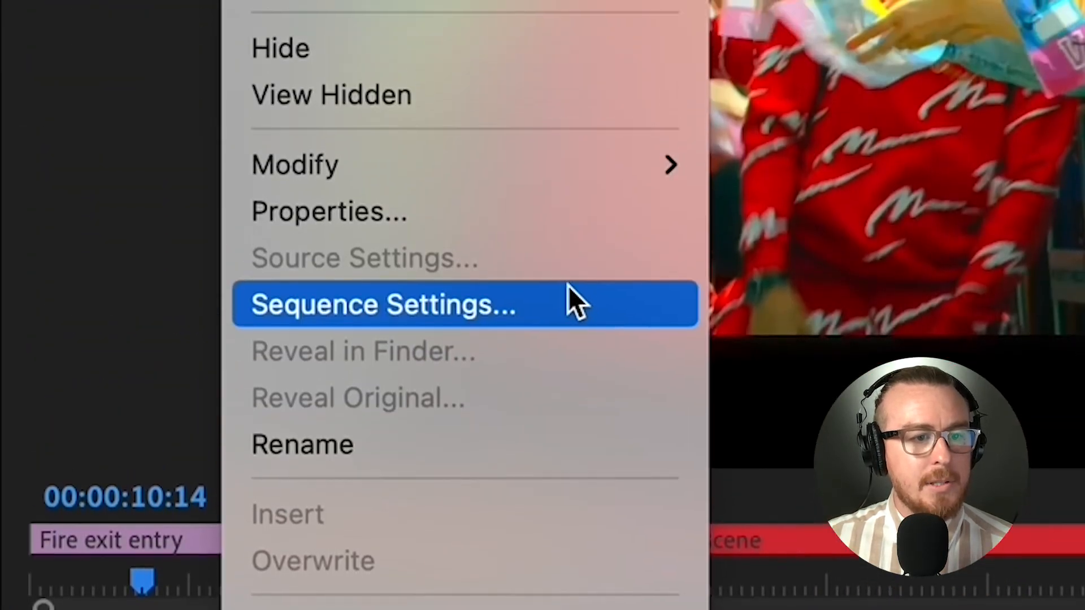
left_click(565, 71)
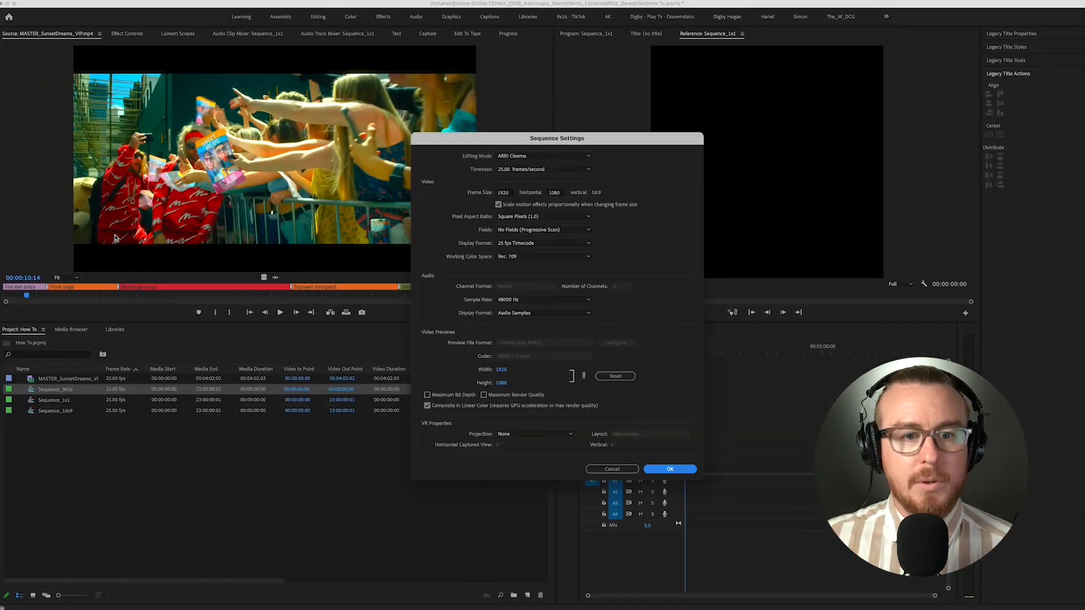
left_click(512, 192)
left_click_drag(512, 192, 486, 194)
left_click(561, 193)
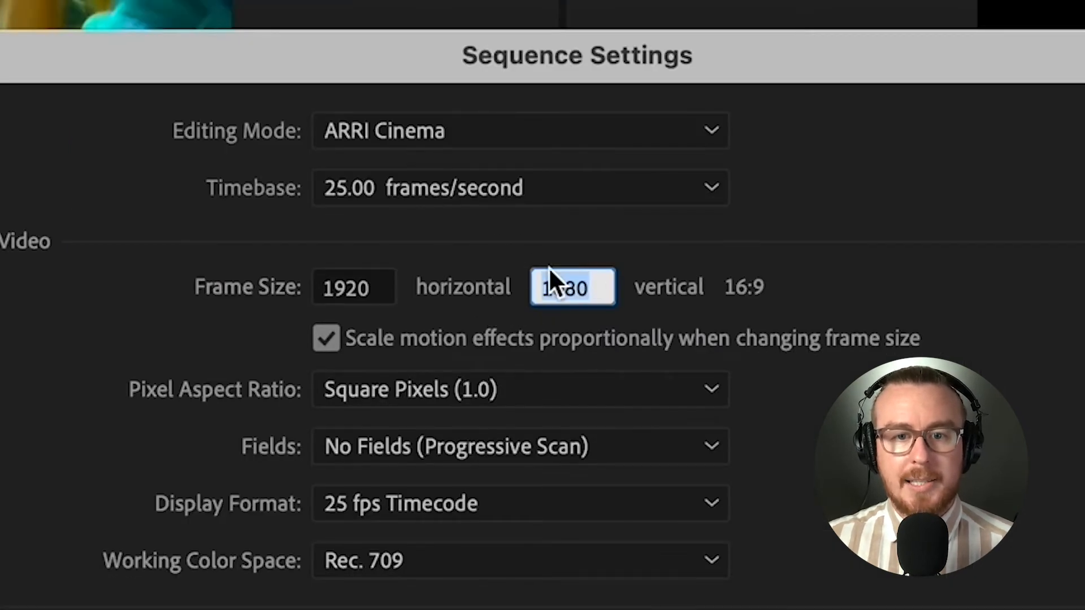
left_click_drag(373, 288, 295, 287)
type("1080")
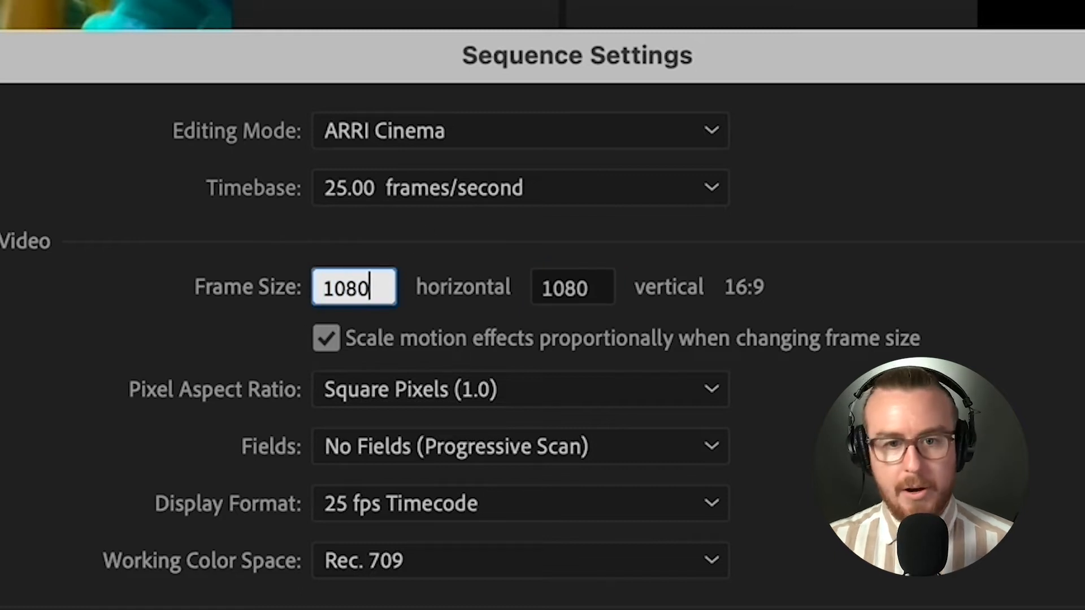
left_click_drag(606, 283, 534, 294)
type("1920")
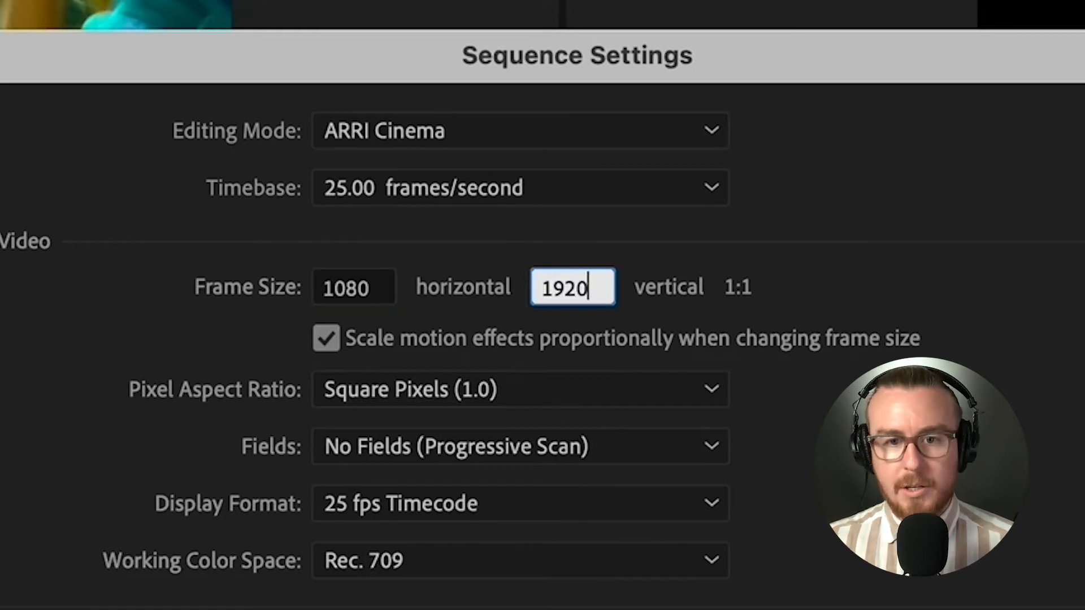
left_click(886, 309)
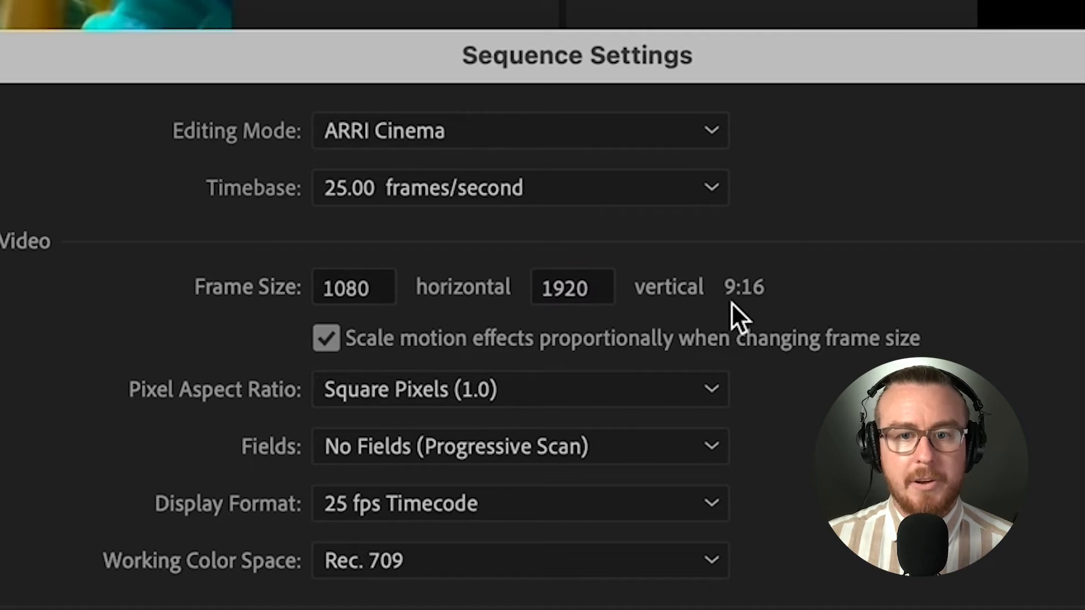
left_click(754, 277)
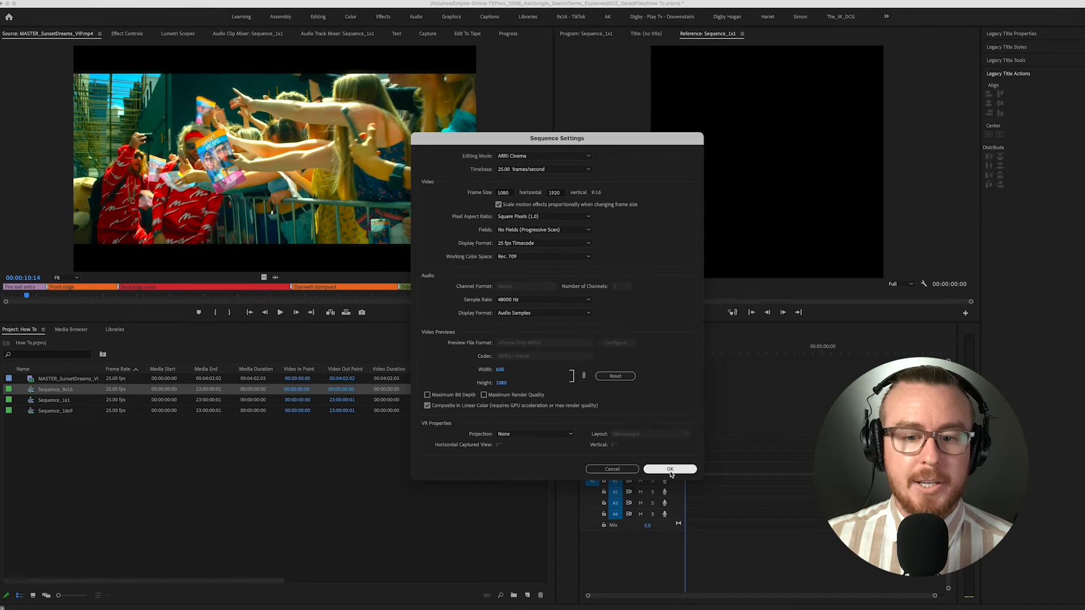
left_click(672, 472)
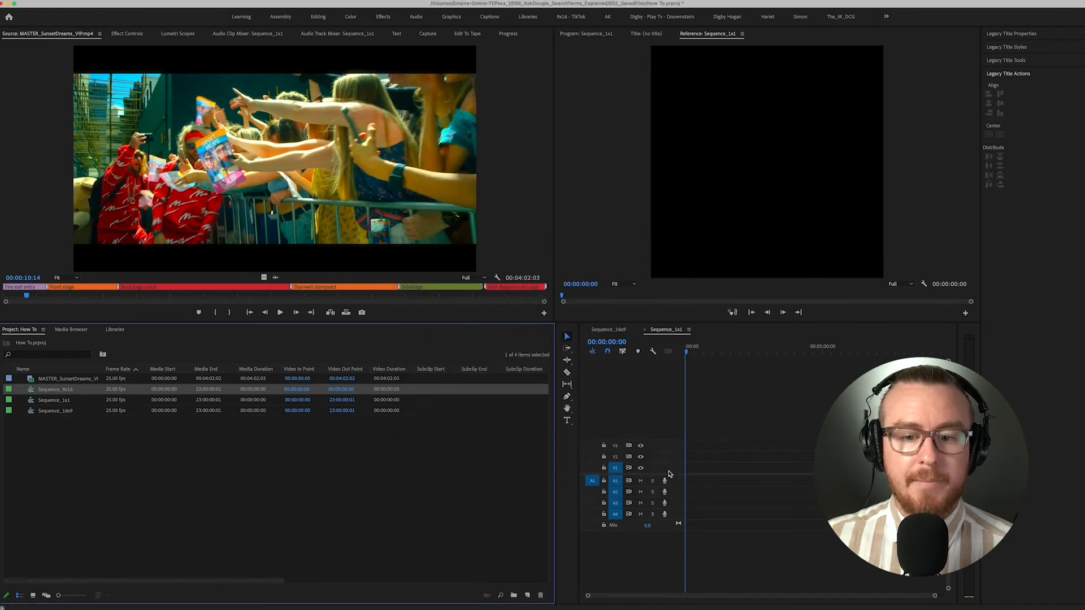
- Open Sequence_9x16 from the project in the timeline
double_click(32, 389)
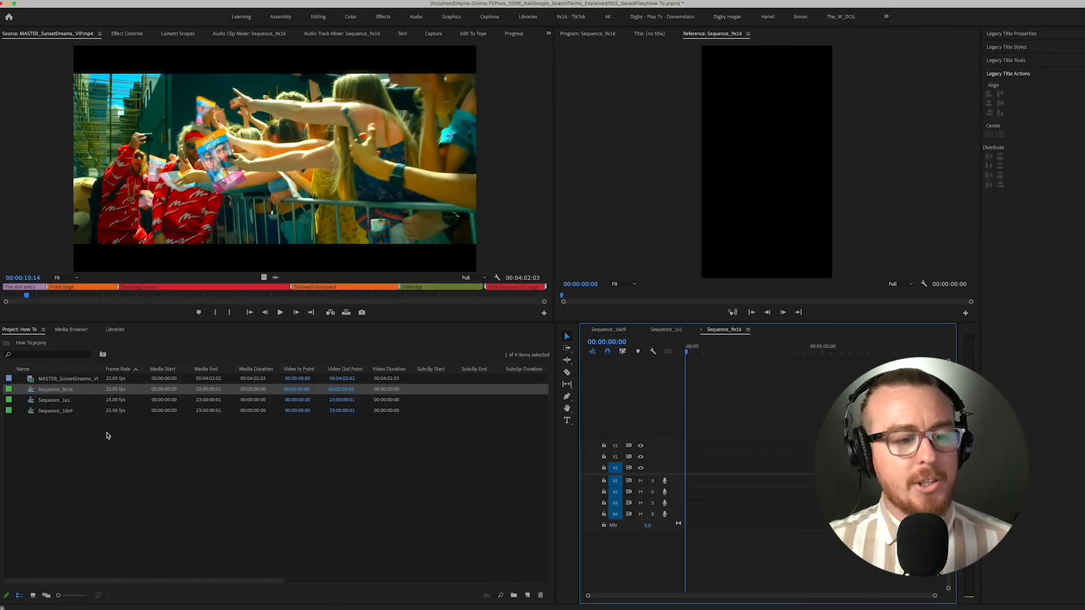
left_click_drag(107, 435, 57, 384)
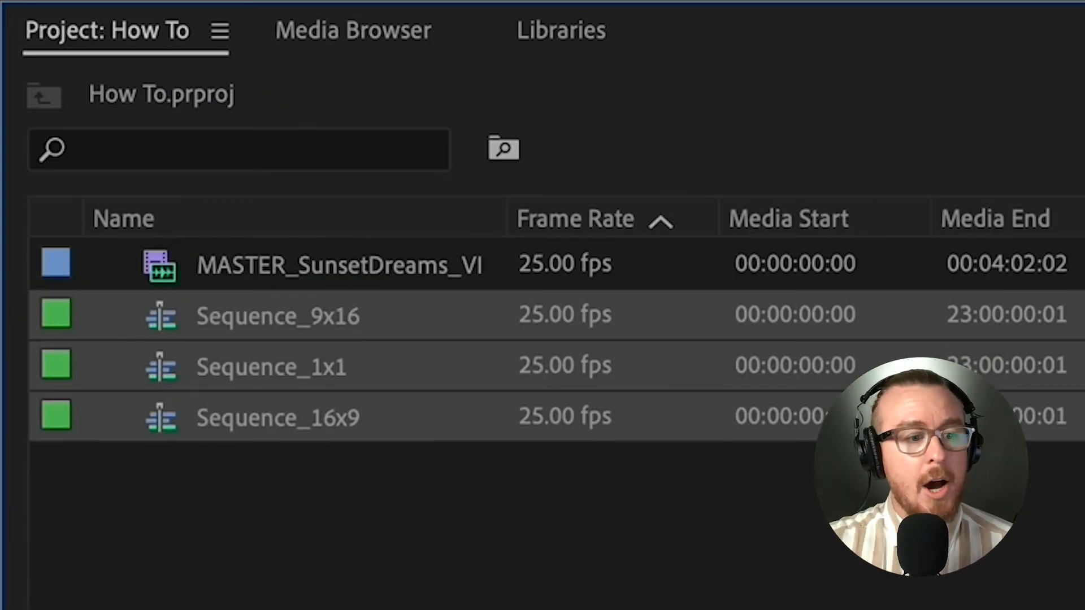
key("ctrl+shift+a")
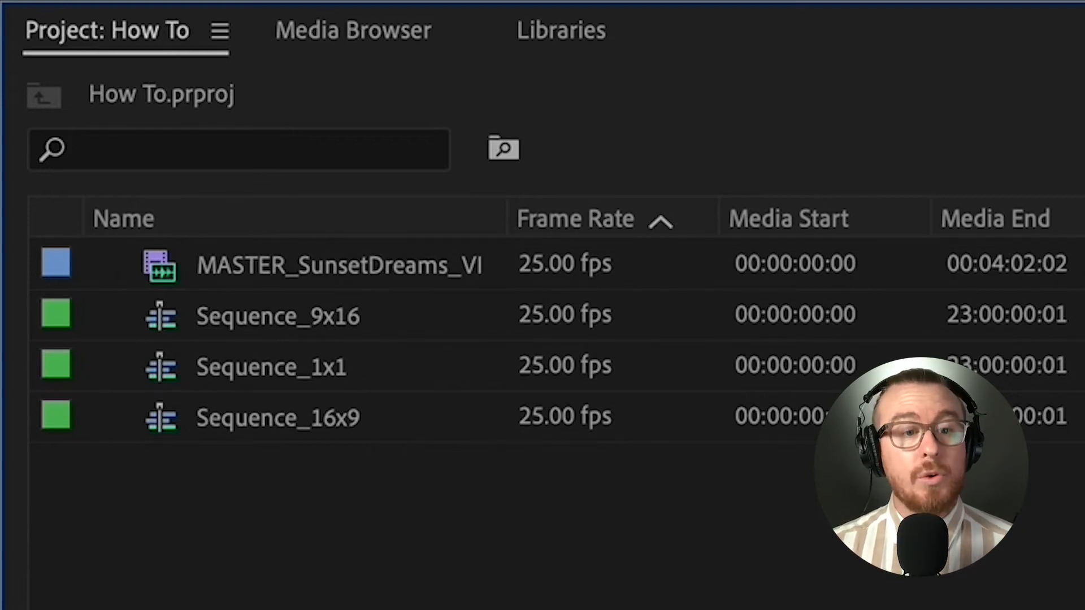
double_click(278, 316)
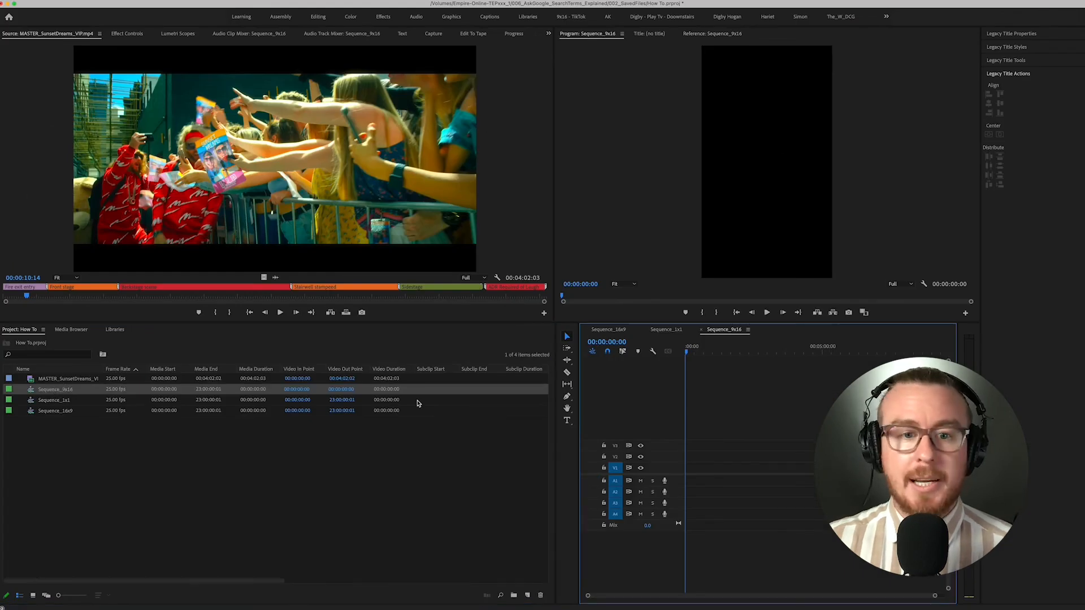
- Mark an in point at 00:00:10:19 and an out point at 00:00:11:17 on the MASTER_SunsetDreams source clip
left_click(24, 295)
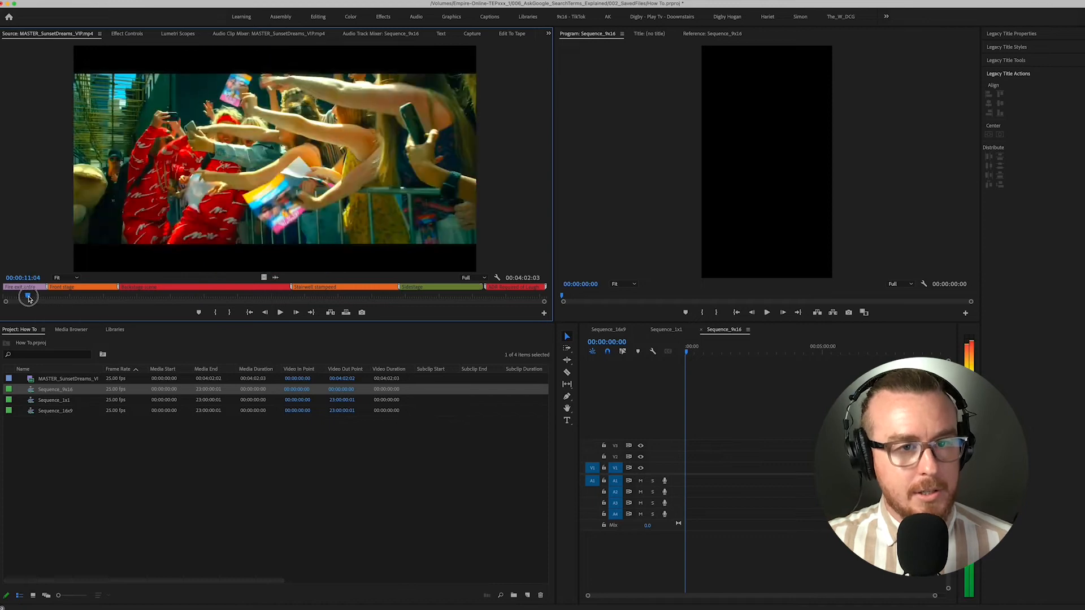
left_click(27, 296)
key("i")
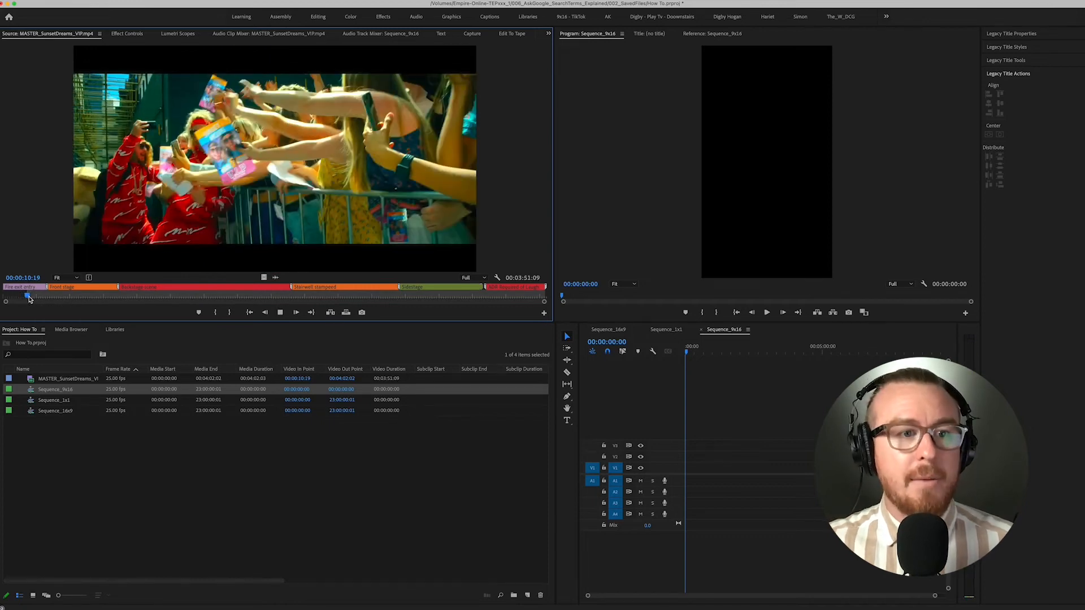
key("space")
key("o")
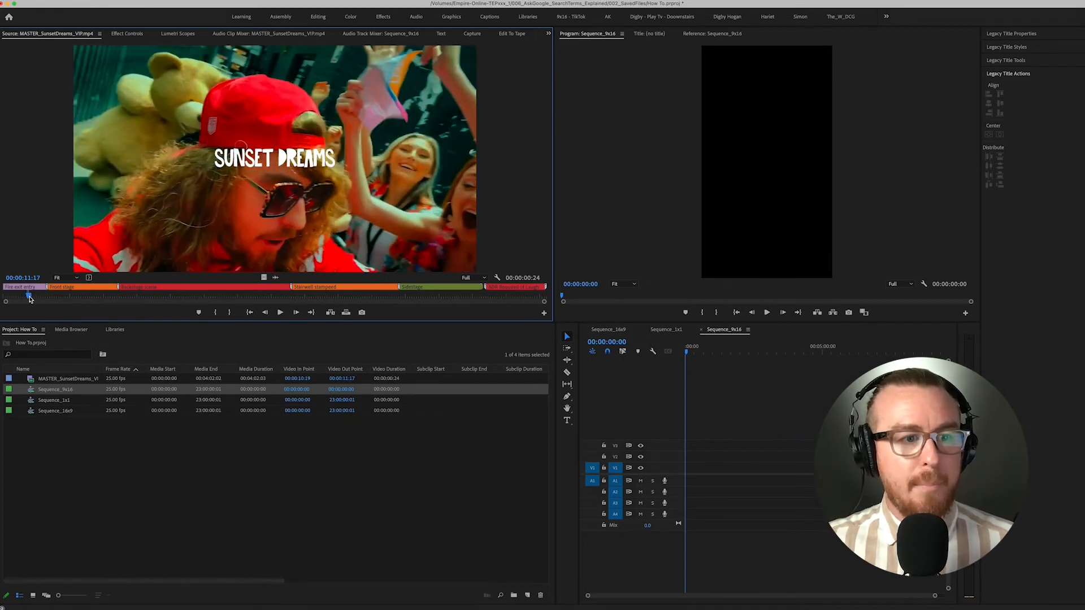
- Place only the video of the marked section at the start of track V1 in Sequence_9x16, keeping the existing sequence settings
left_click_drag(263, 278, 682, 470)
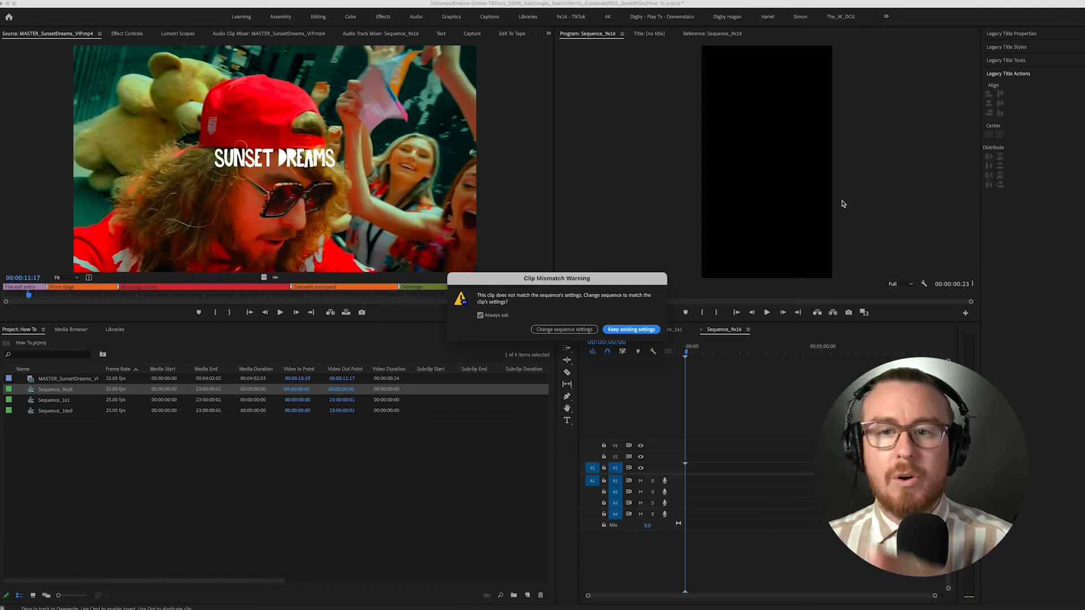
left_click(631, 329)
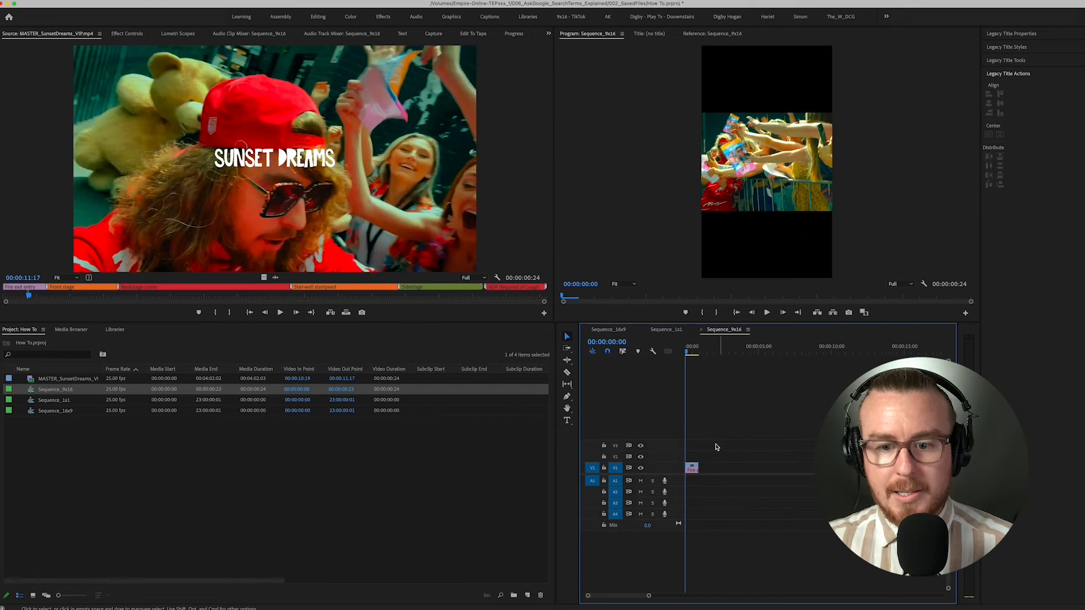
key("equal")
key("equal")
- Scale the clip in Sequence_9x16 to 239 so it fills the vertical frame
left_click_drag(705, 350, 699, 350)
left_click_drag(738, 446, 718, 484)
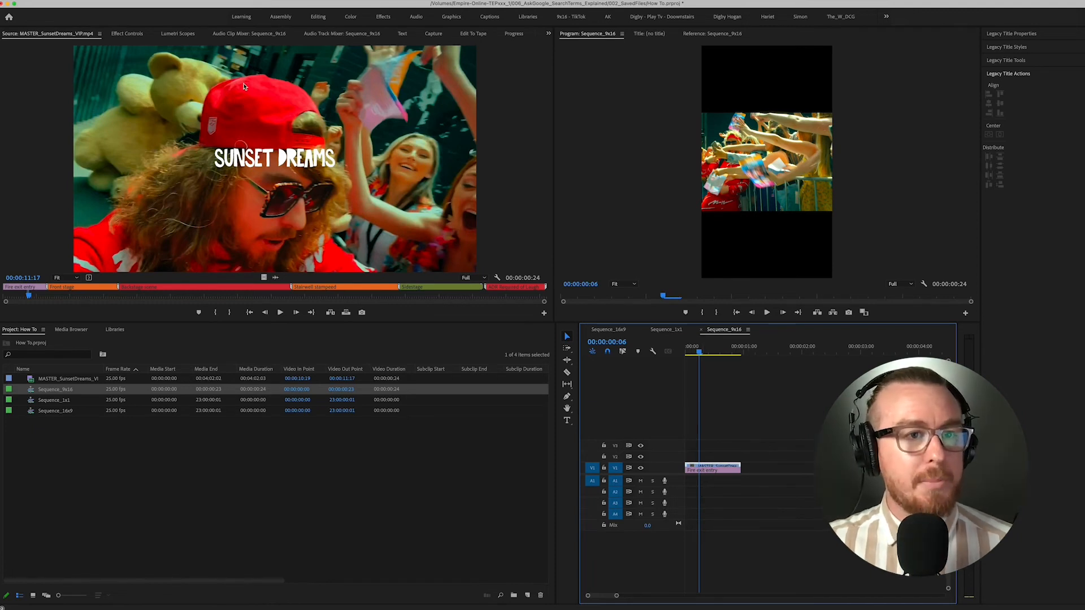
left_click(127, 33)
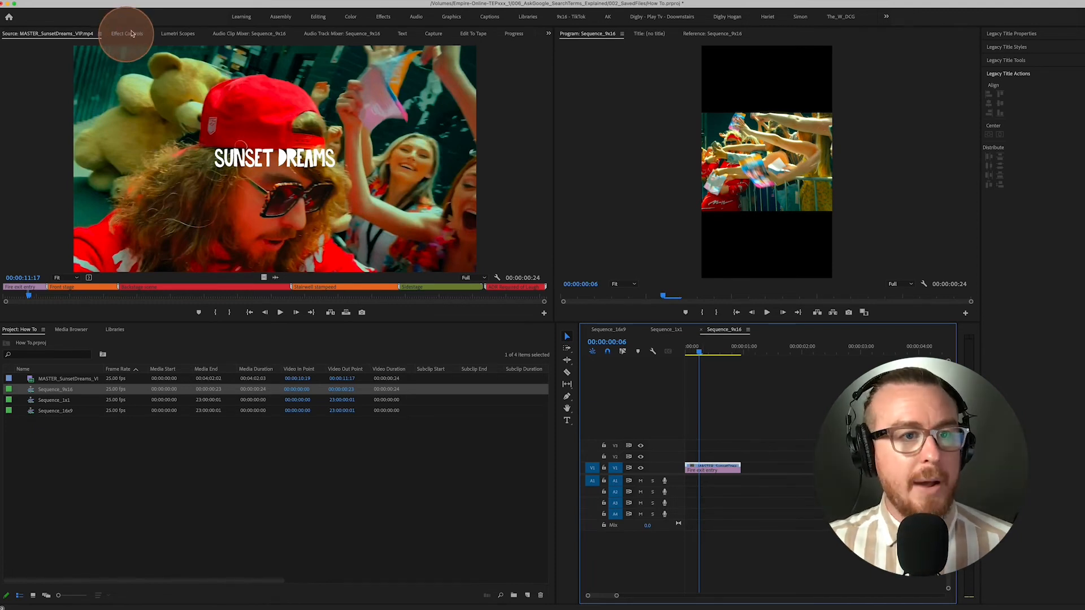
left_click_drag(207, 90, 285, 90)
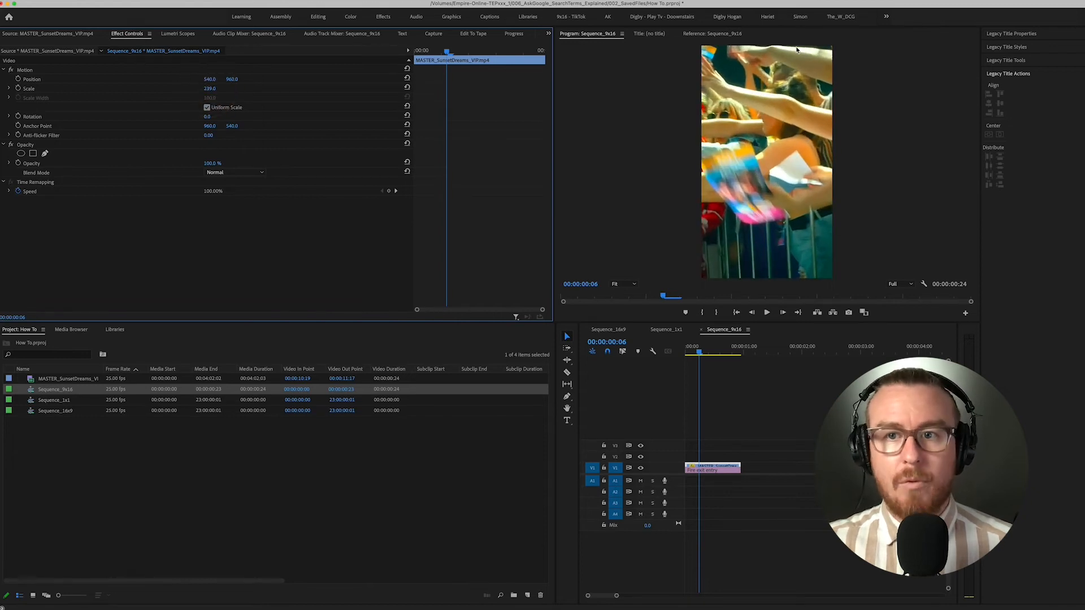
- Play back the scaled clip in an enlarged Program monitor, and set its horizontal position to 1860
key("grave")
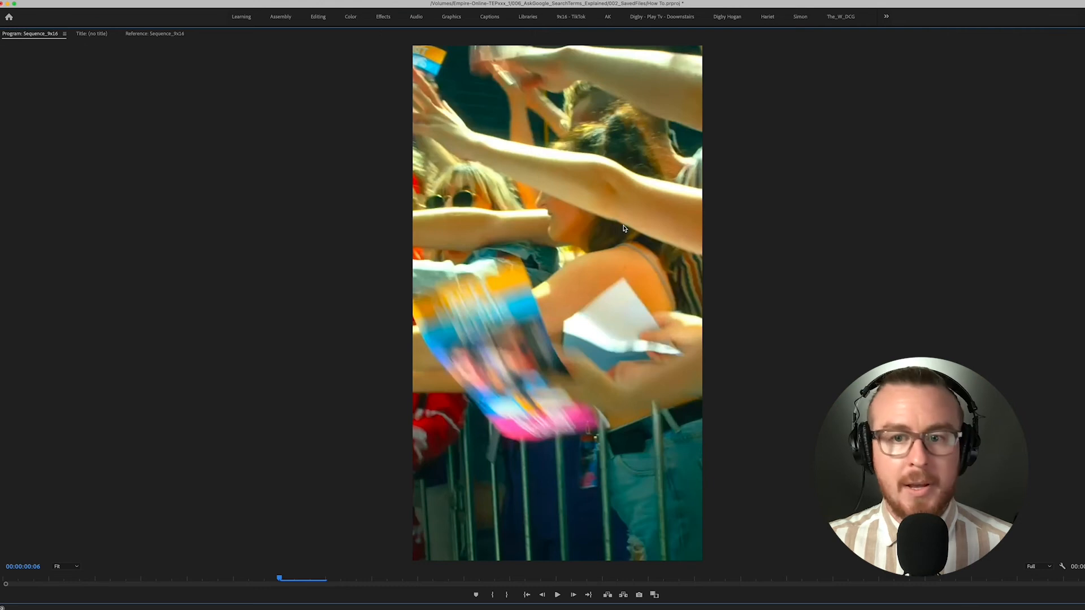
key("space")
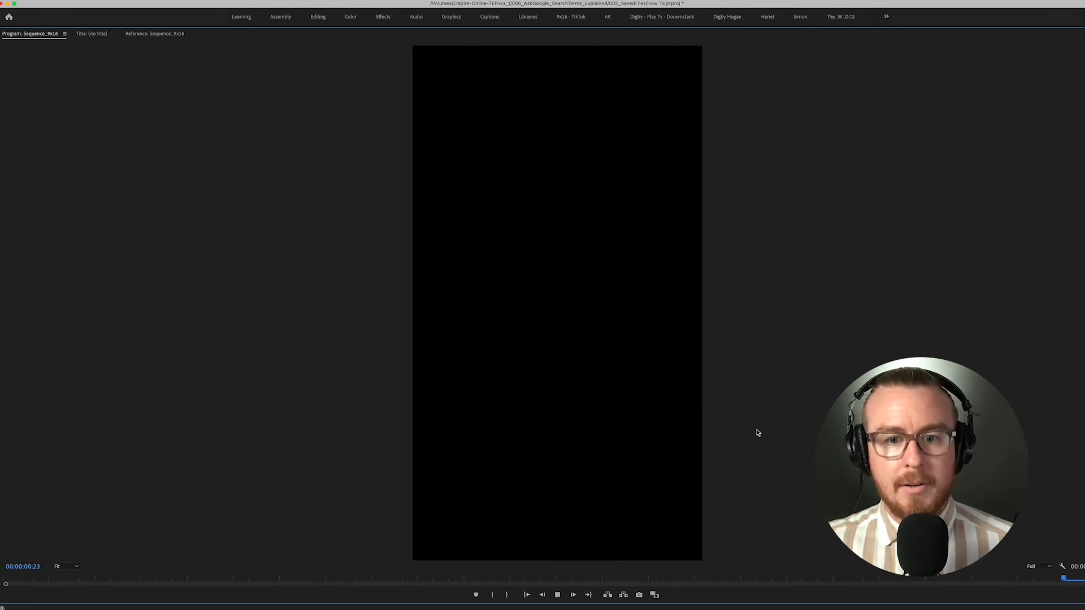
key("grave")
left_click_drag(209, 79, 955, 79)
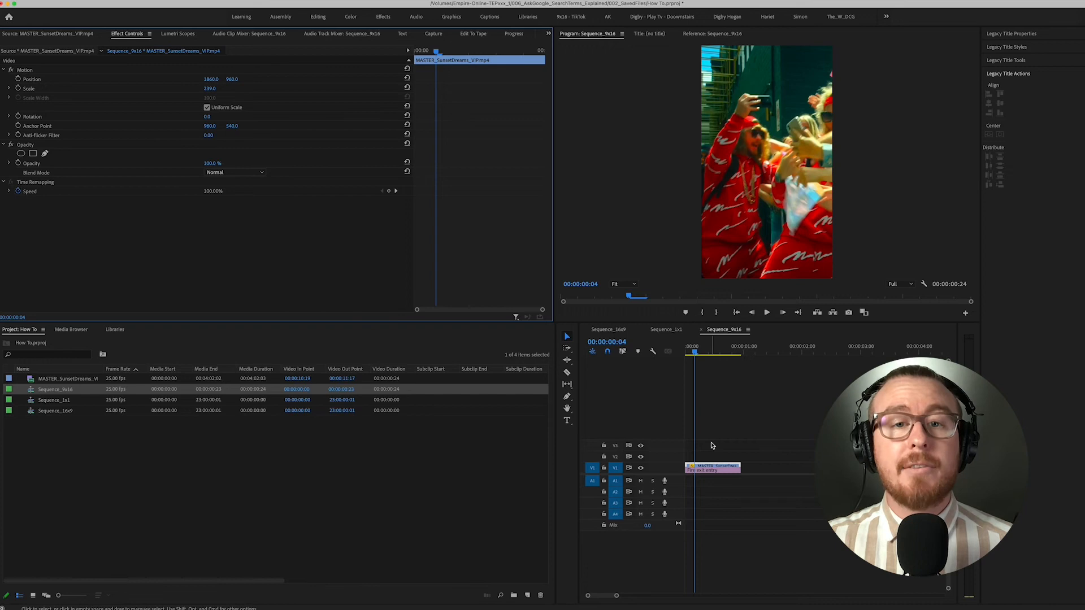
- Open Sequence_1x1 and place only the marked section's video at the start of track V1, keeping the existing sequence settings
double_click(85, 400)
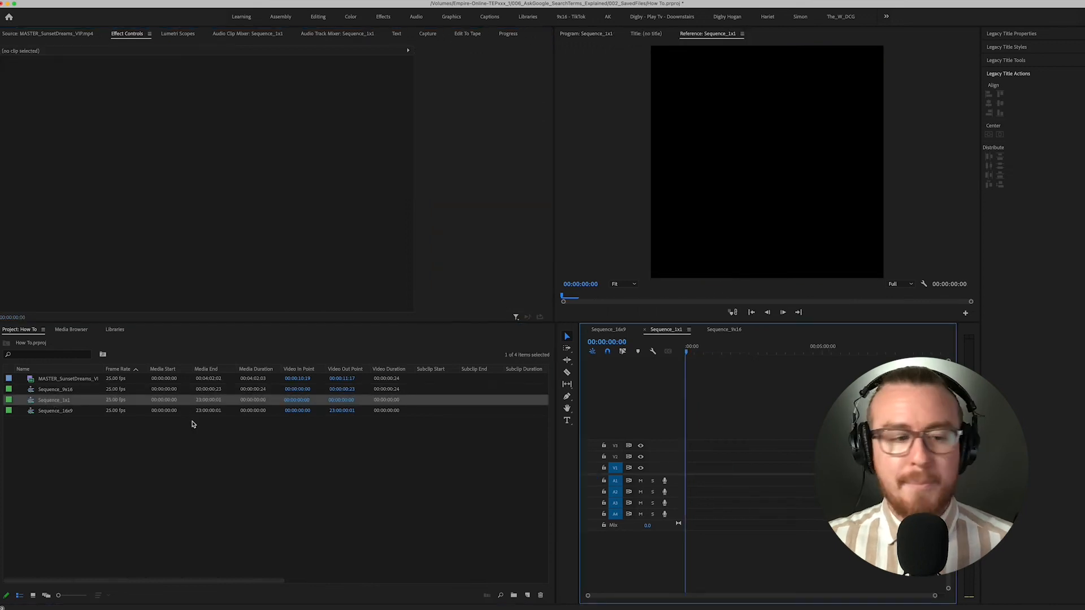
left_click(61, 34)
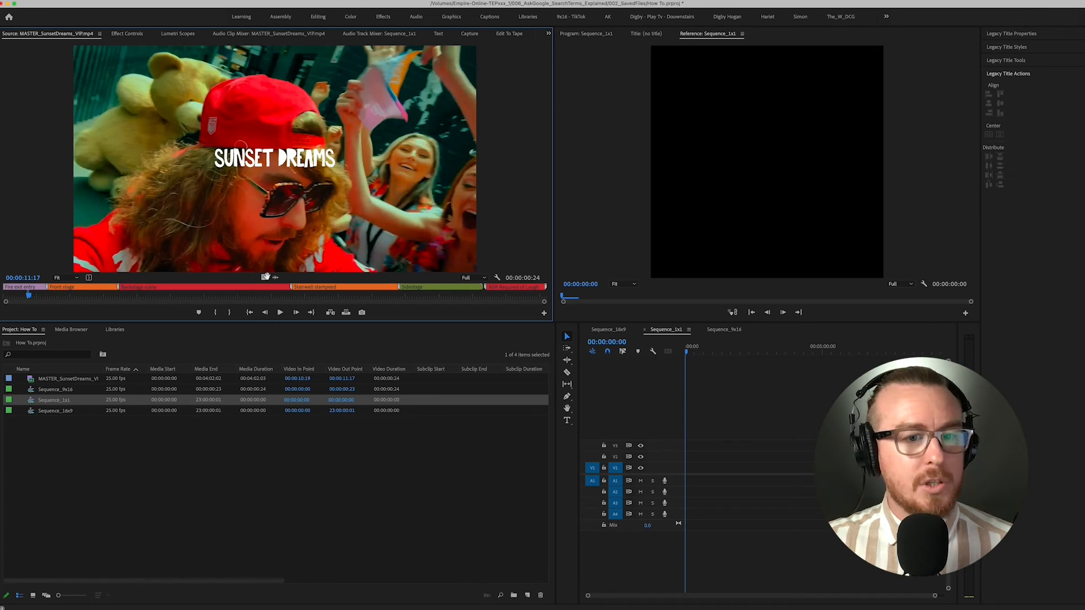
left_click_drag(264, 278, 691, 475)
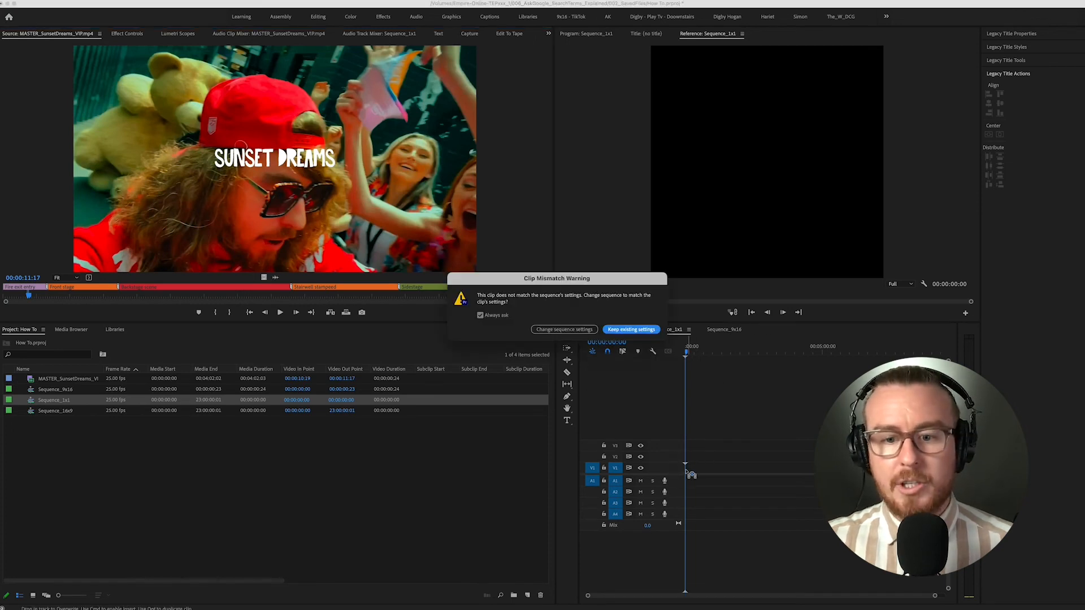
left_click(625, 330)
- Set the Sequence_1x1 clip's scale to 128 and its horizontal position to 511 so it fills the square frame
key("equal")
key("equal")
key("equal")
key("equal")
key("equal")
key("equal")
key("equal")
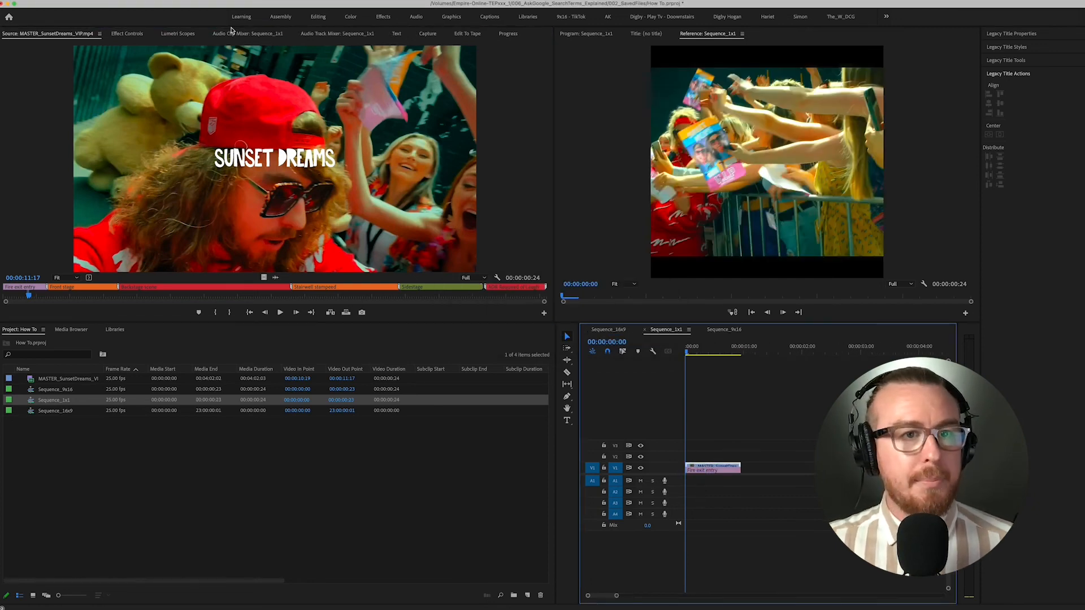
left_click(139, 35)
left_click_drag(209, 88, 249, 79)
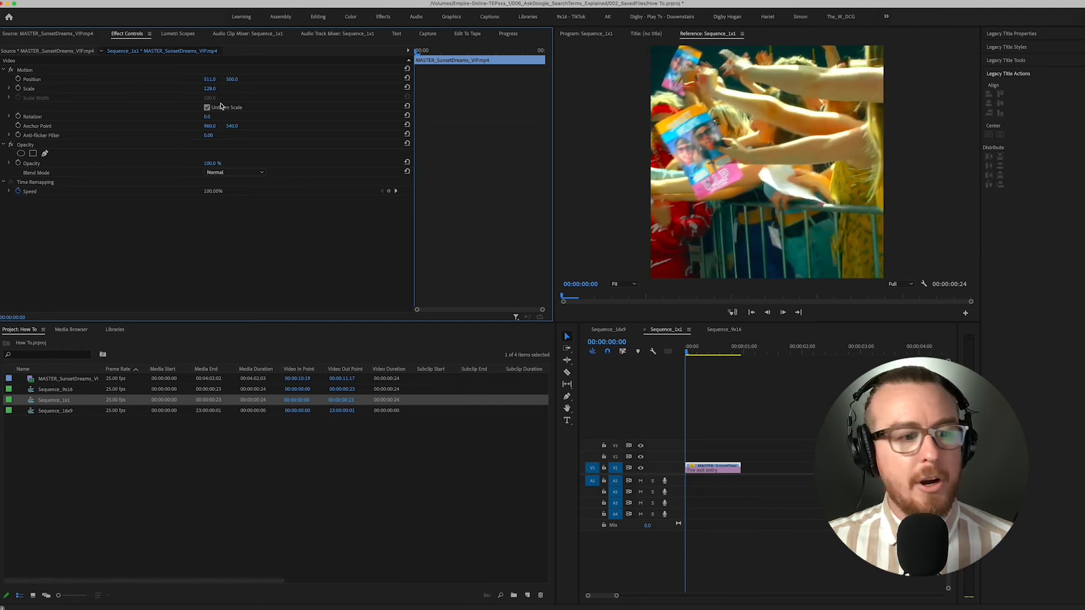
- Open Sequence_16x9 and place only the marked section's video at the start of track V1
double_click(63, 412)
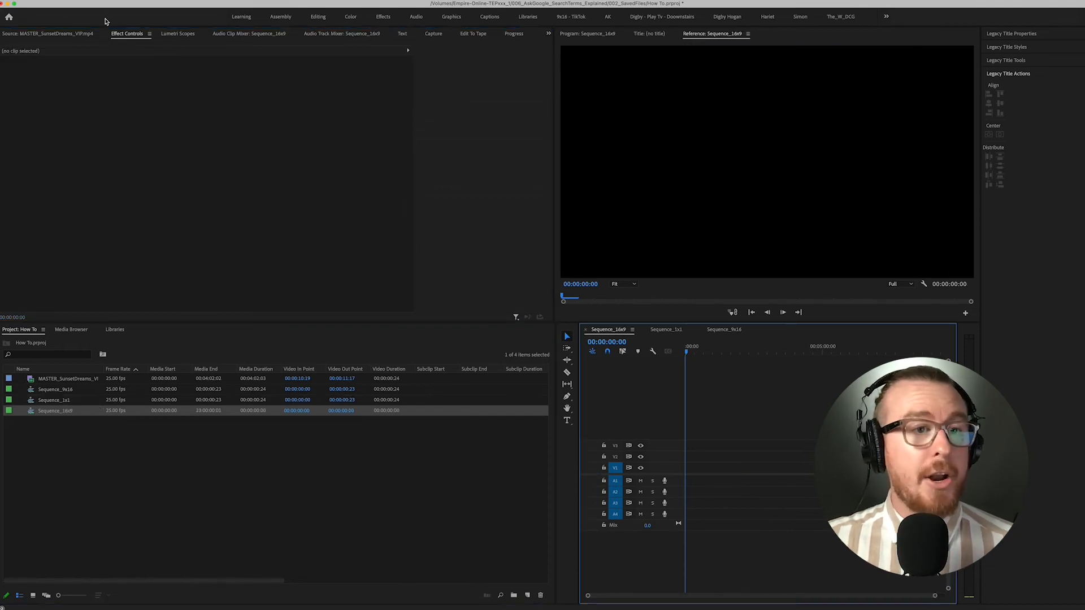
left_click(60, 33)
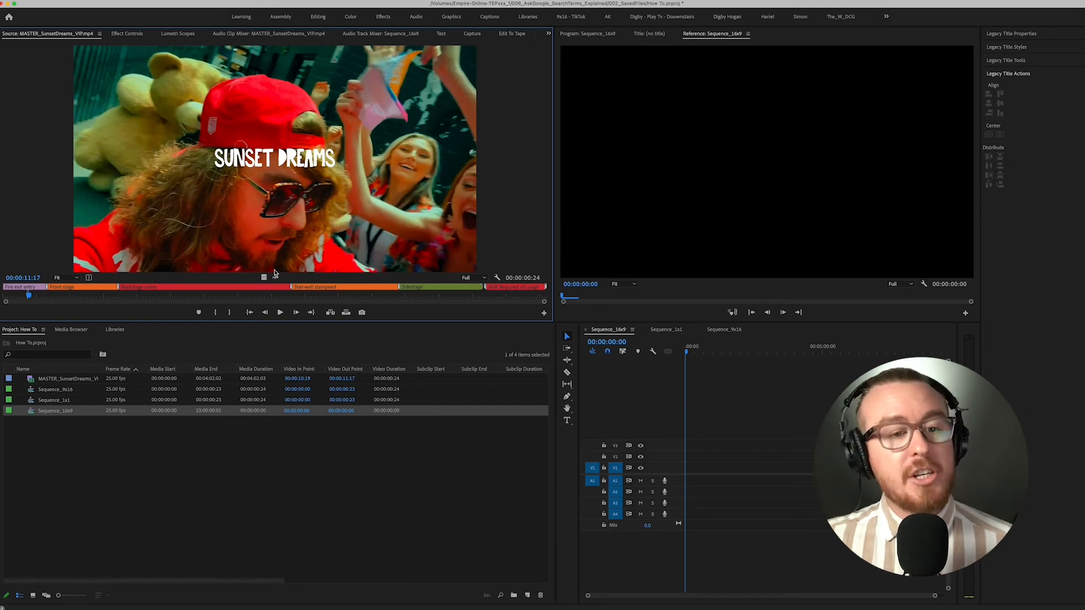
left_click_drag(275, 277, 686, 468)
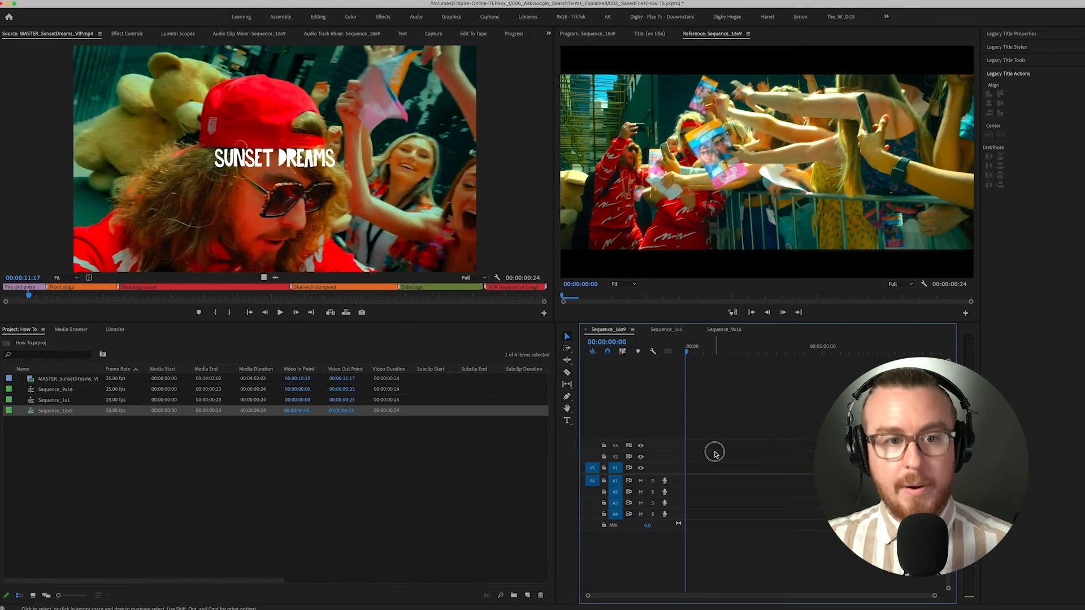